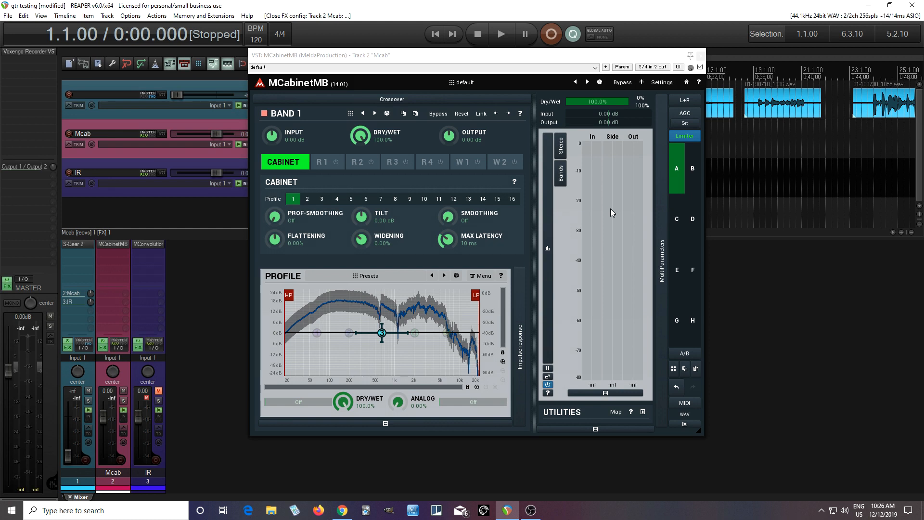
Reveal the arrangement behind the plugin window and audition the guitar track through cabinet setting A.
drag(488, 59, 503, 96)
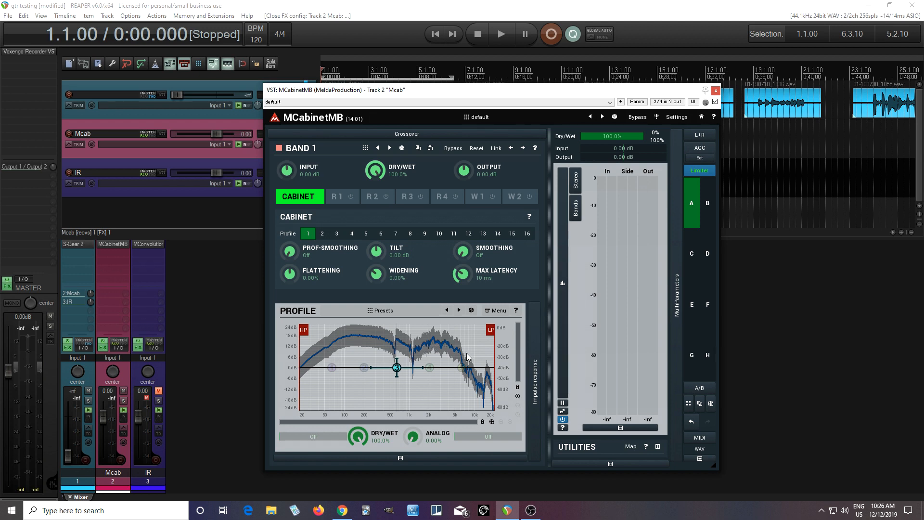
drag(474, 94, 473, 123)
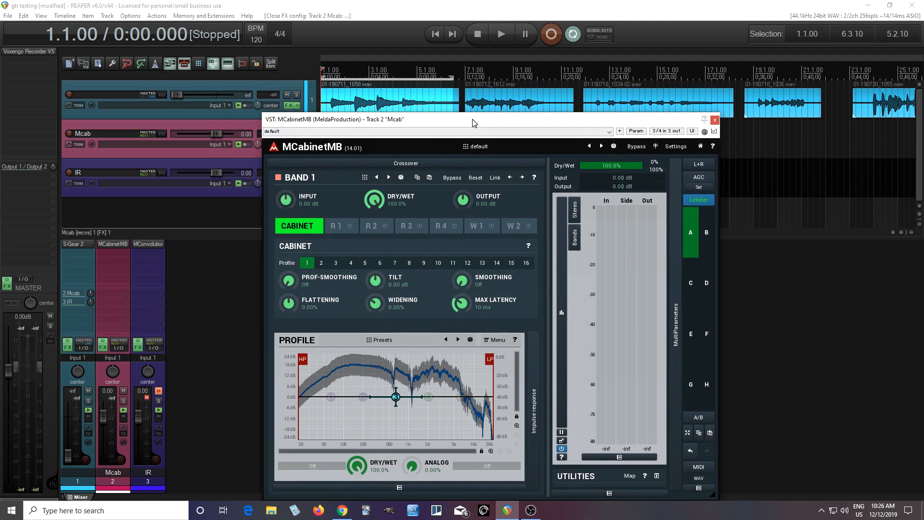
click(504, 43)
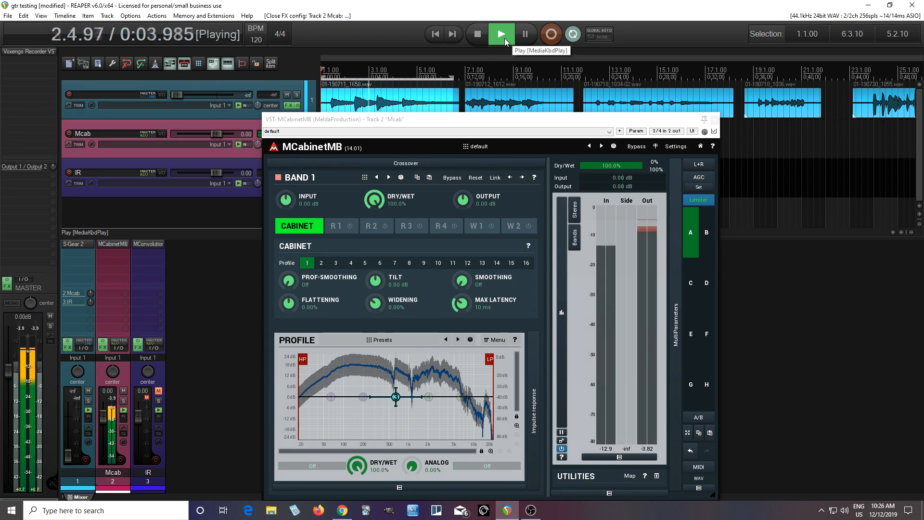
click(480, 32)
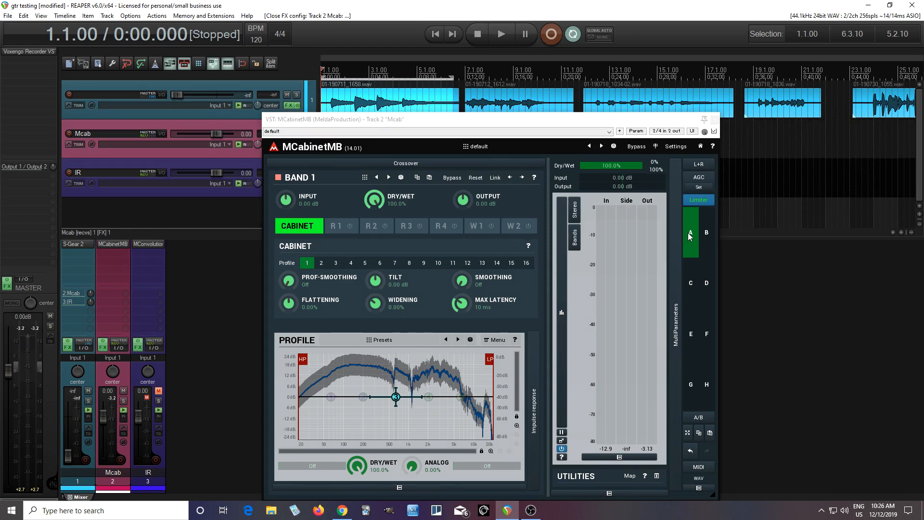
Switch to cabinet setting B and audition the guitar track through it.
click(706, 234)
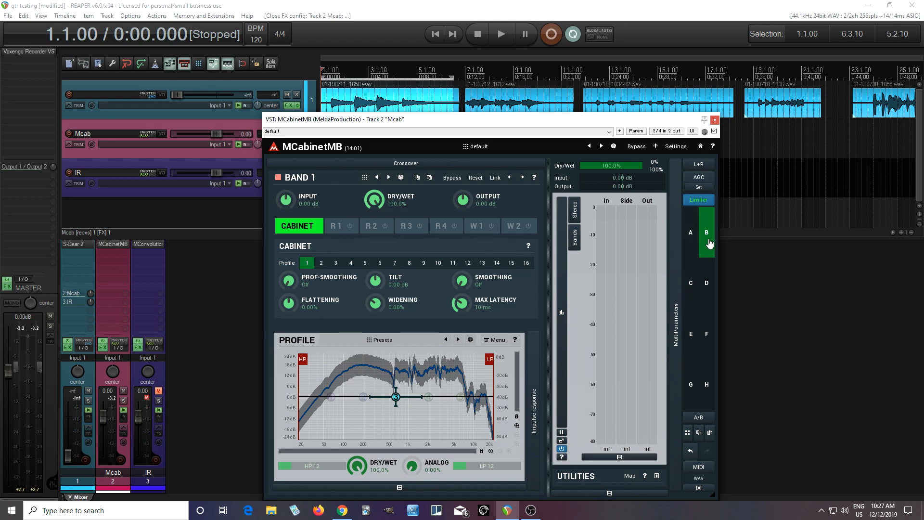
click(501, 31)
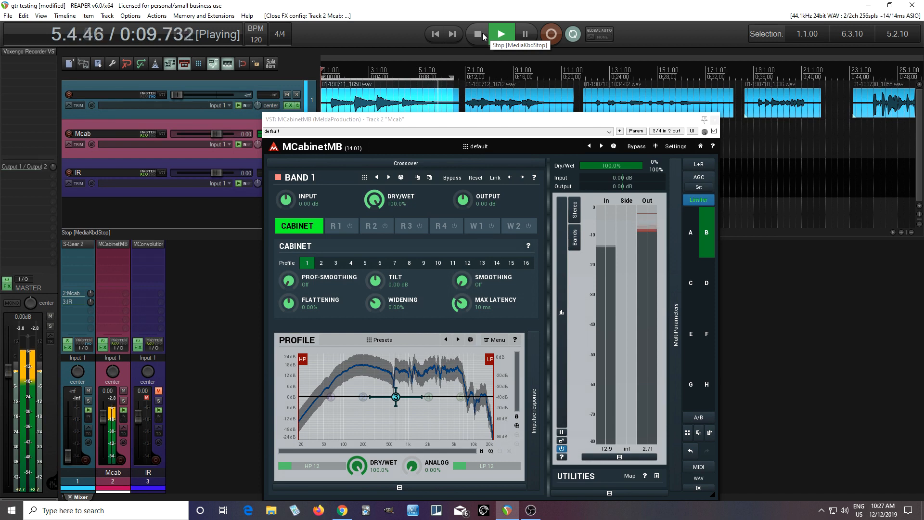
click(483, 37)
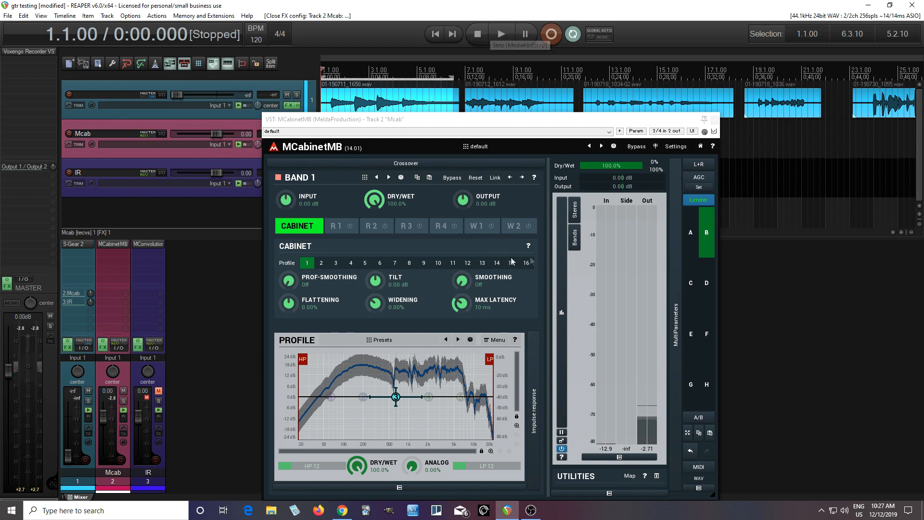
Compare cabinet settings A and B again by playing the guitar track briefly through each.
click(688, 234)
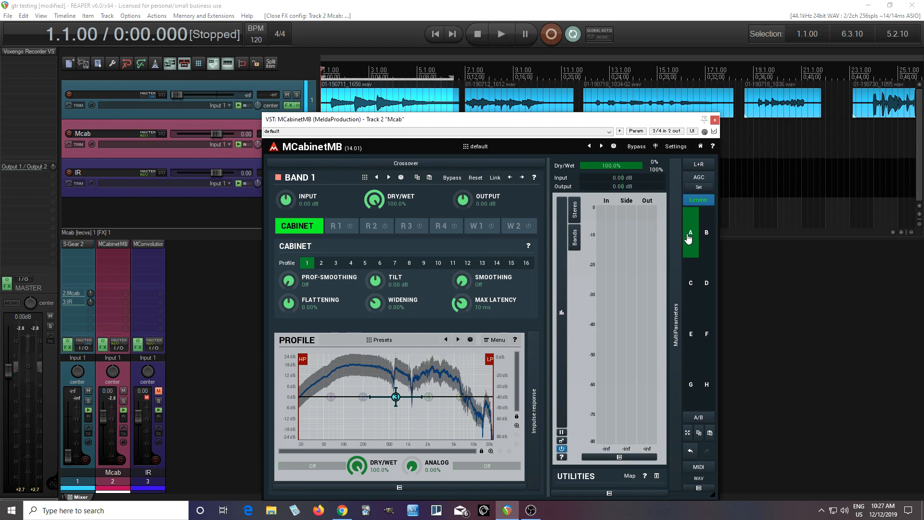
click(501, 29)
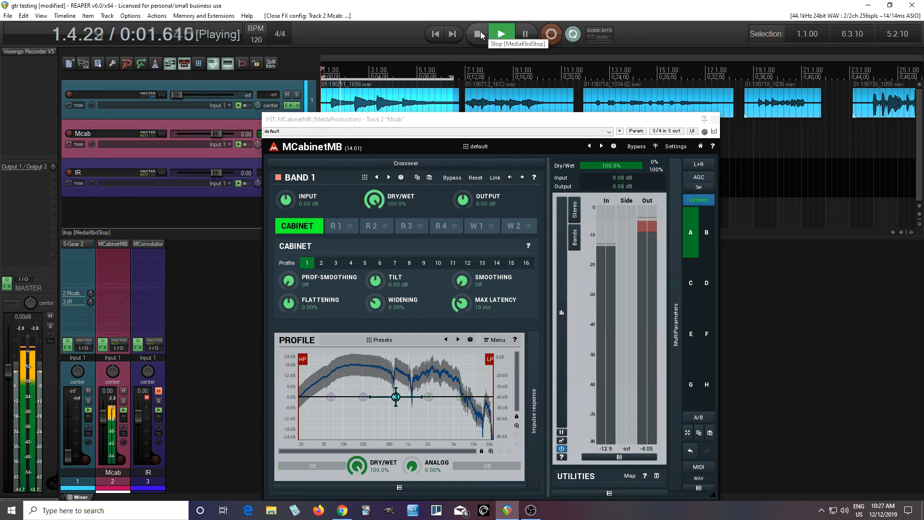
click(480, 31)
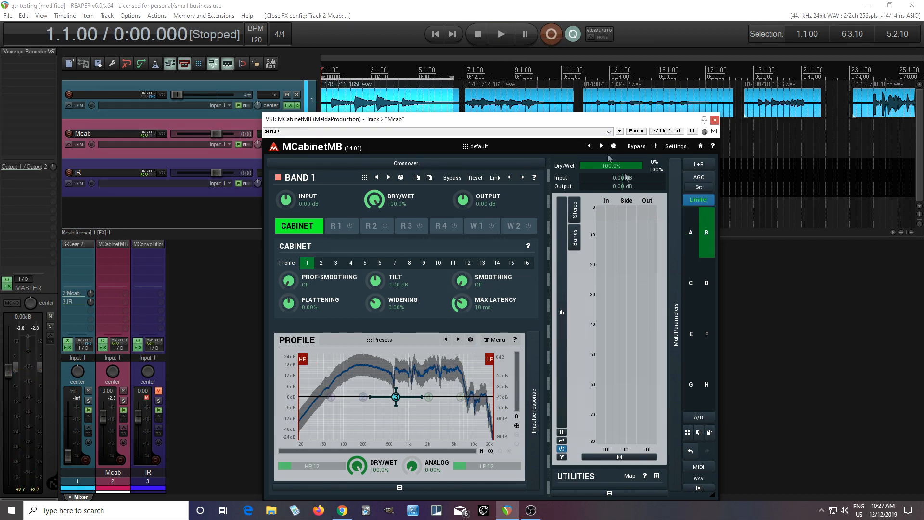
click(501, 36)
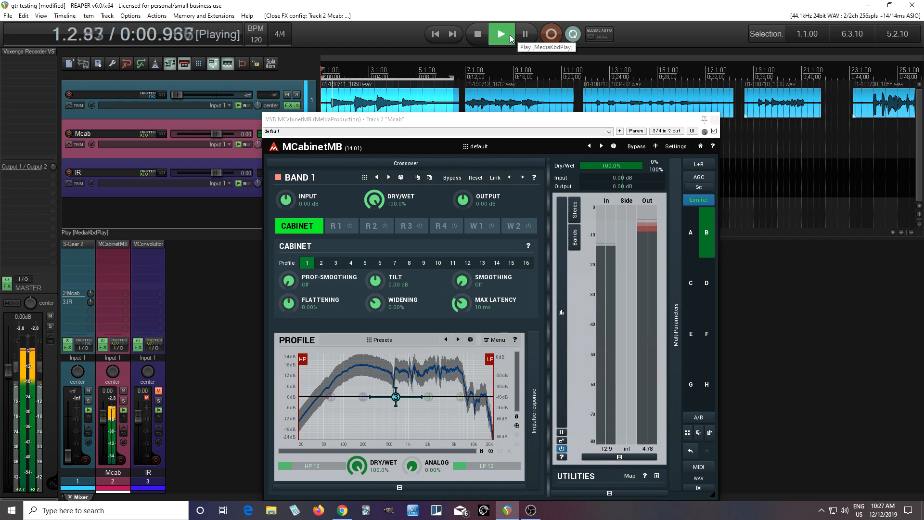
click(479, 35)
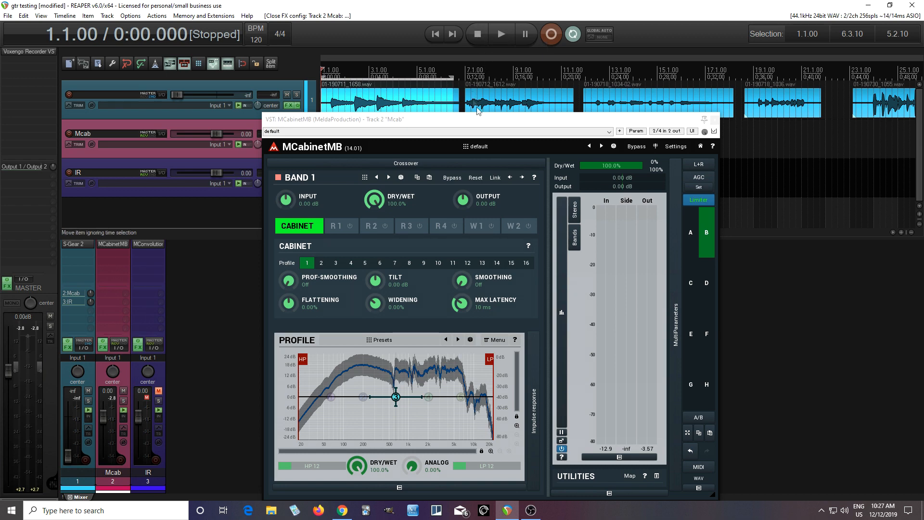
Switch to cabinet setting C and turn off the profile's high-pass and low-pass filters.
drag(489, 124, 489, 97)
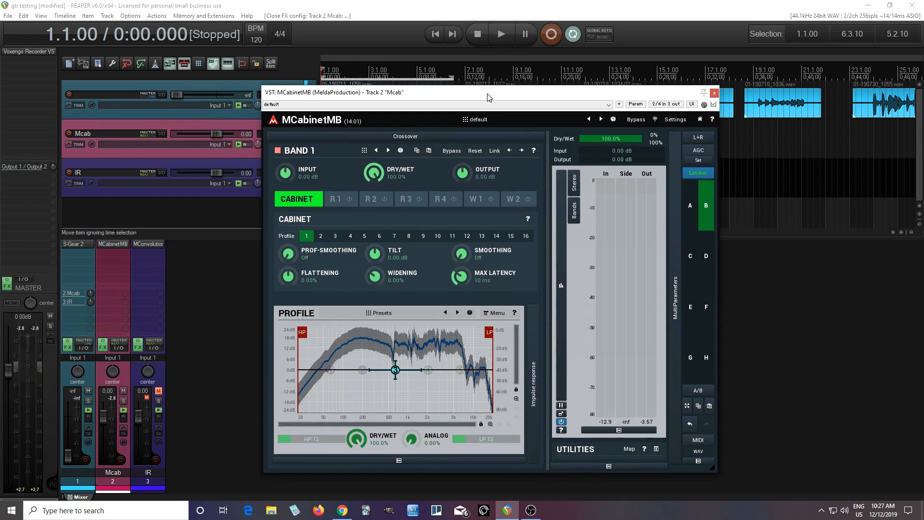
click(695, 270)
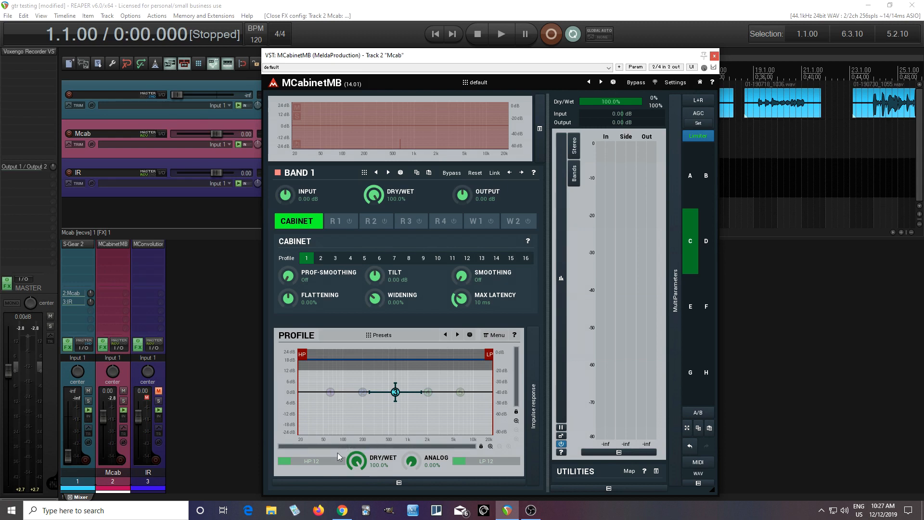
drag(311, 461, 310, 474)
Analyse G12H Redbk 412 C R-121 Dark Celestion.wav into band 1's profile in setting C and compare it with setting A.
click(496, 335)
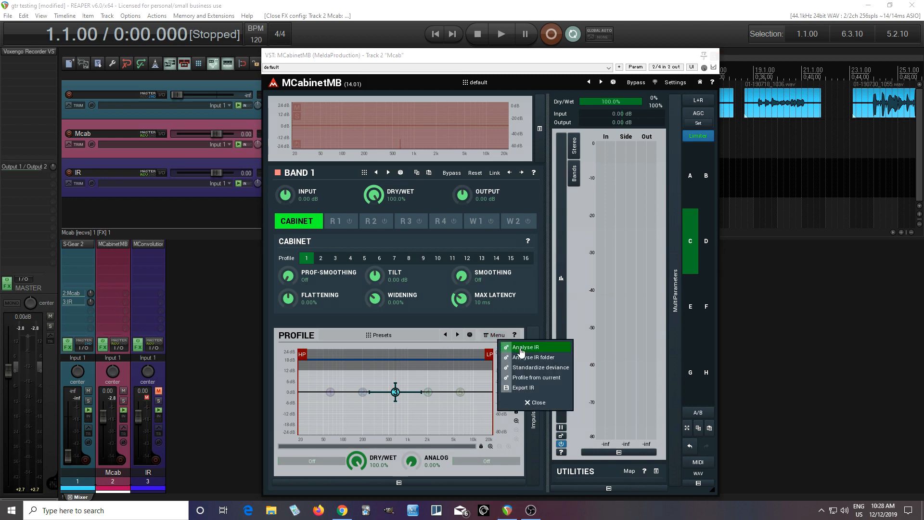
click(521, 348)
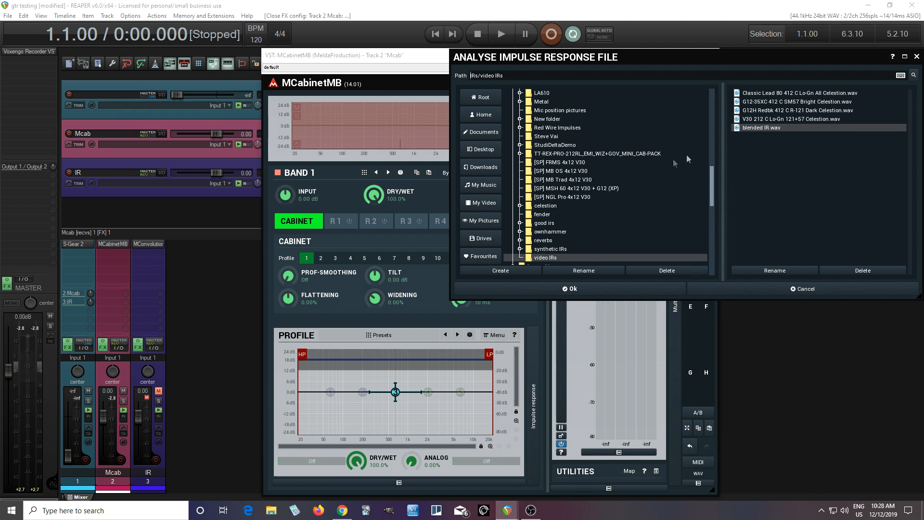
click(773, 103)
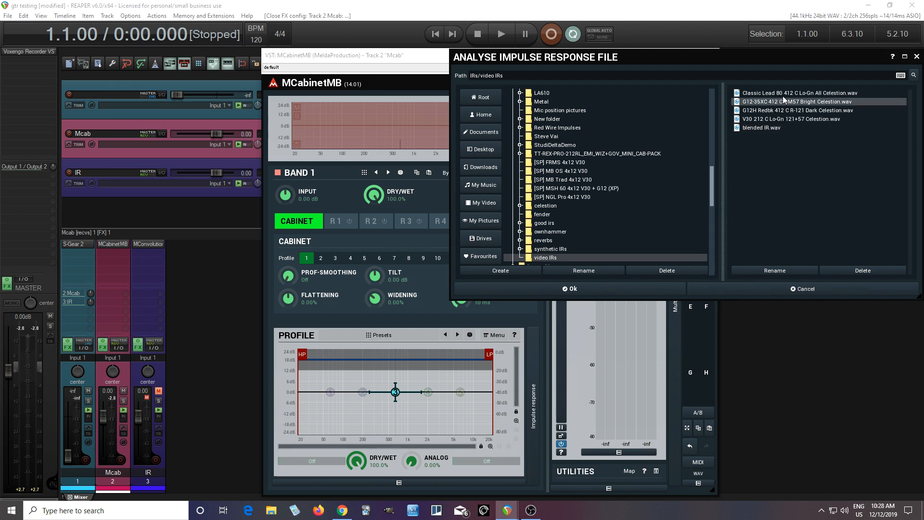
click(796, 112)
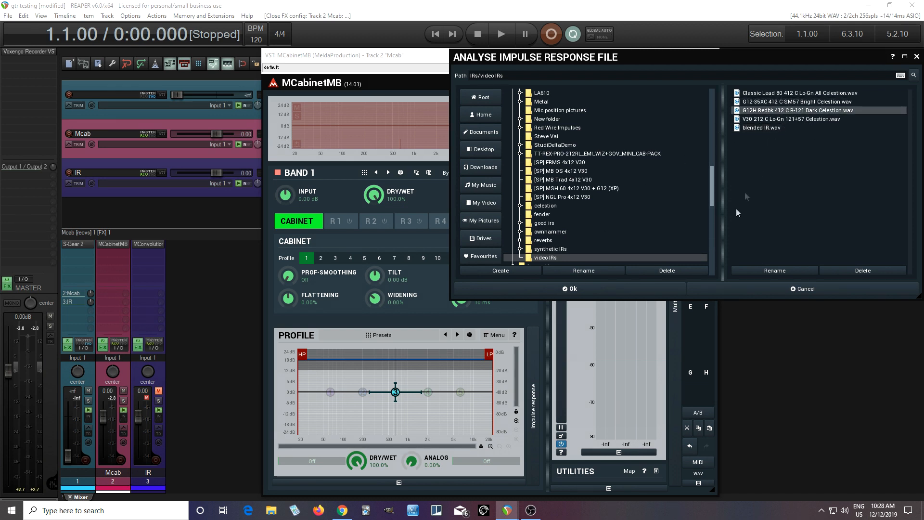
click(607, 291)
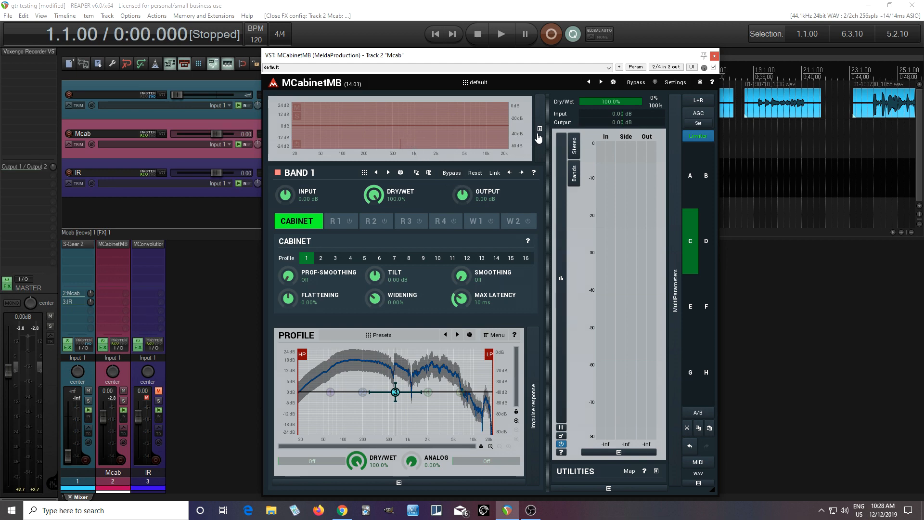
click(690, 172)
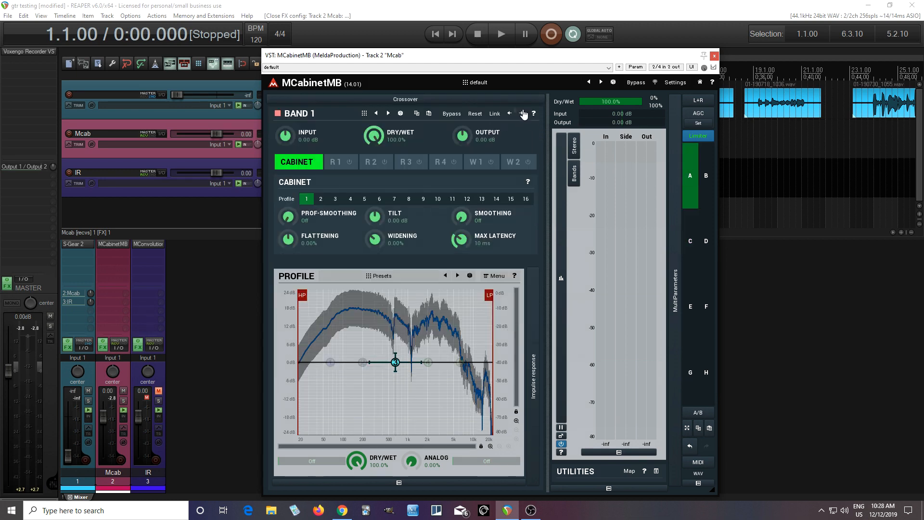
click(692, 234)
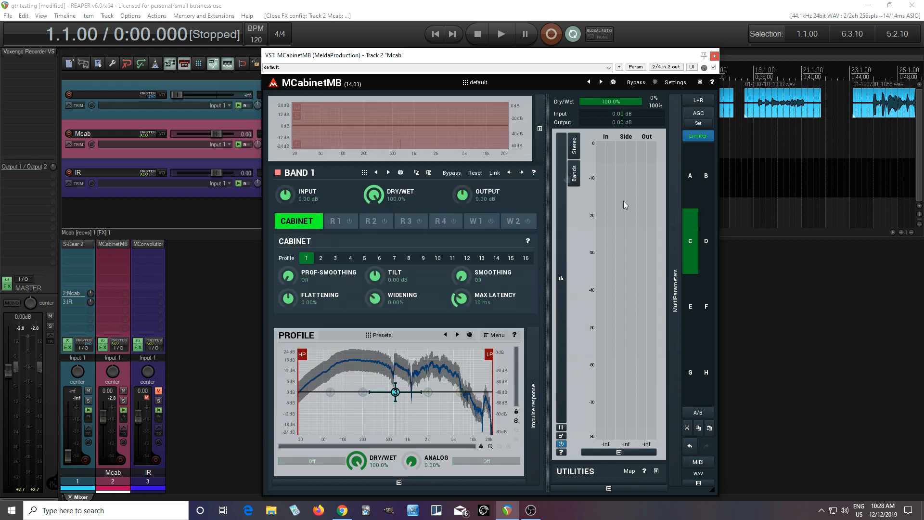
Insert a second band after band 1 and move the boundary between them to about 652 Hz.
right_click(390, 140)
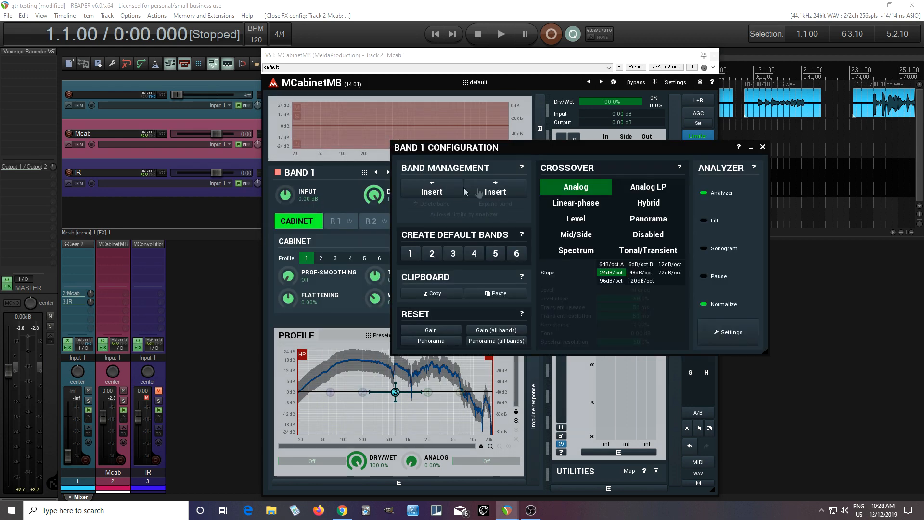
click(505, 191)
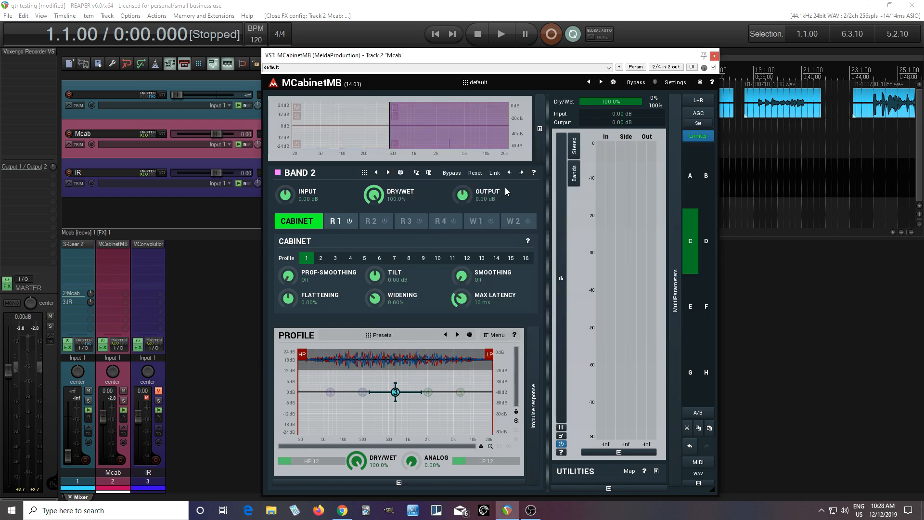
click(351, 127)
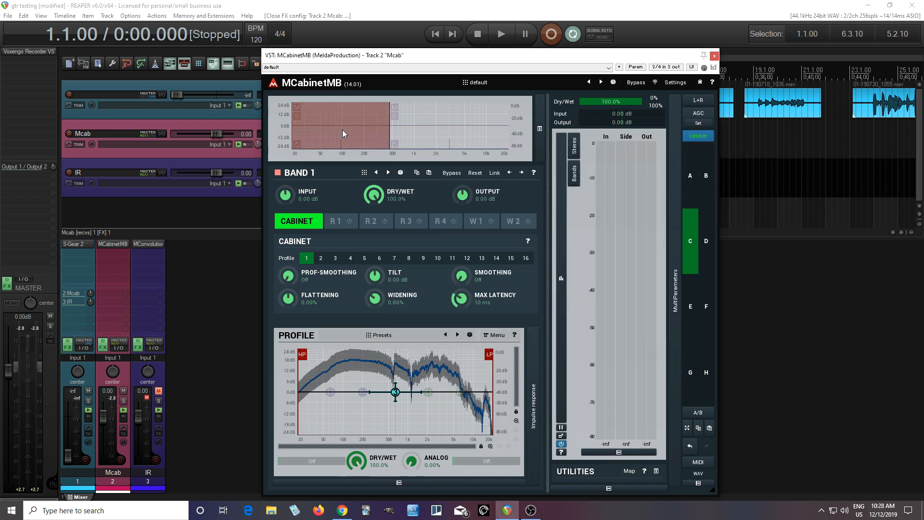
click(418, 139)
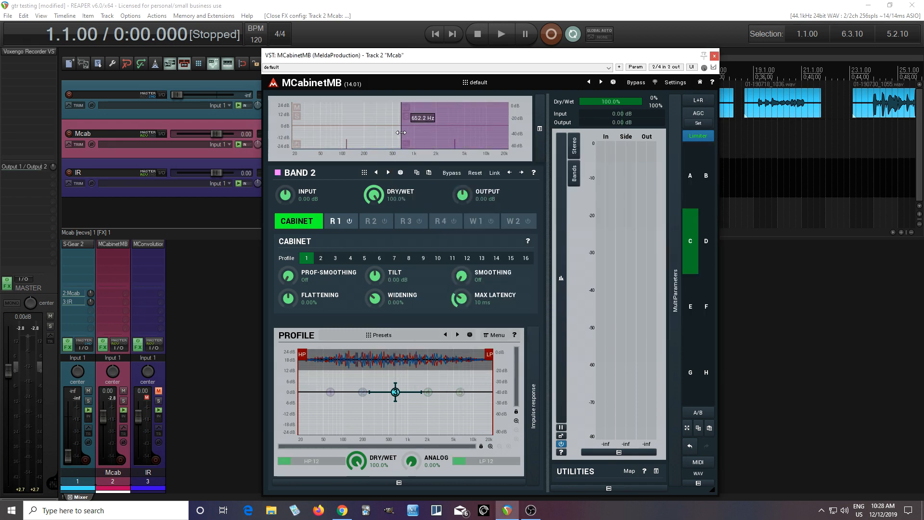
Set the crossover type to Disabled in the band 2 configuration.
right_click(426, 135)
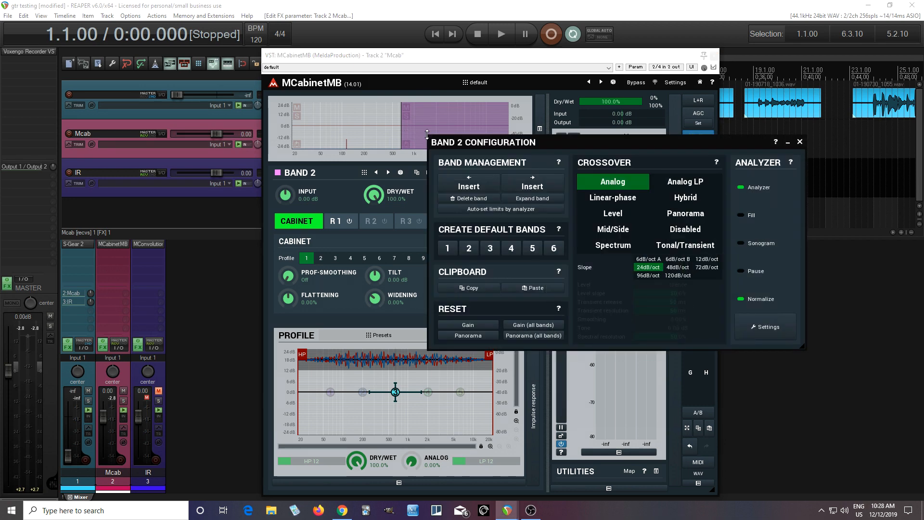
click(681, 231)
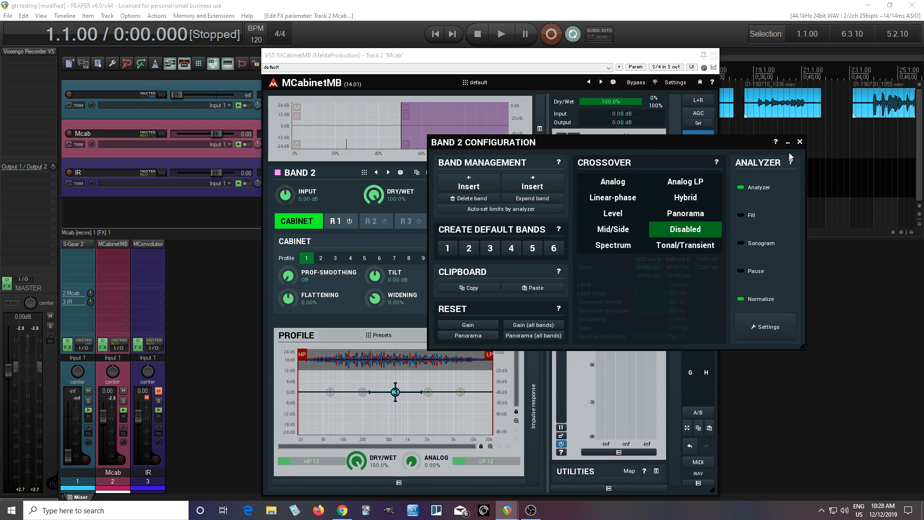
click(800, 142)
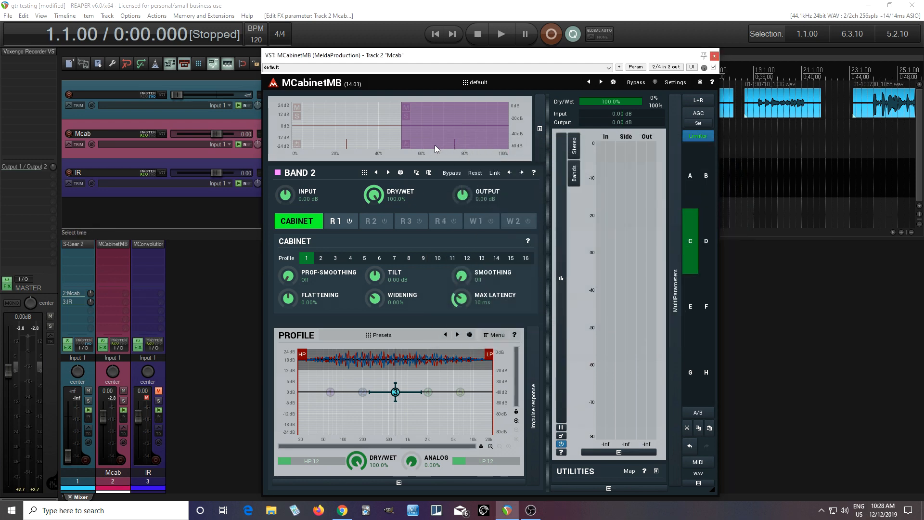
Analyse the impulse response G12-35XC 412 C SM57 Bright Celestion.wav into the profile of band 2.
click(376, 139)
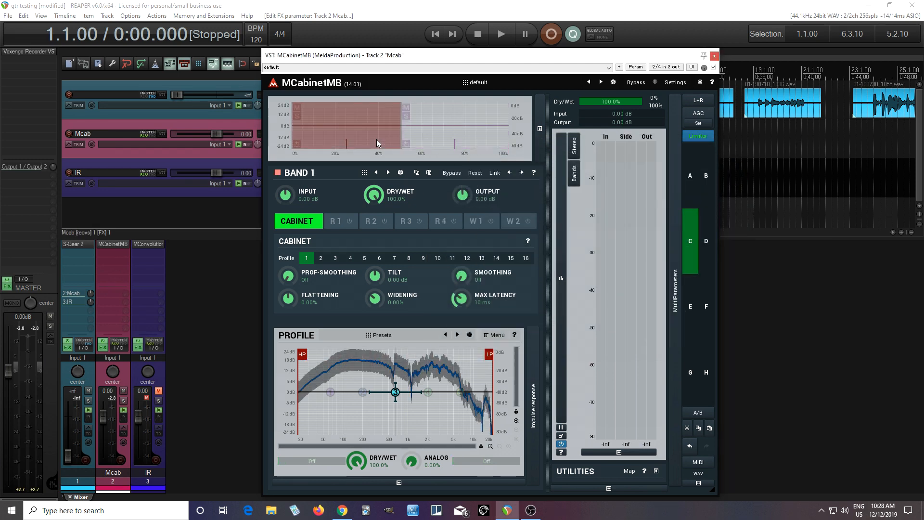
click(429, 138)
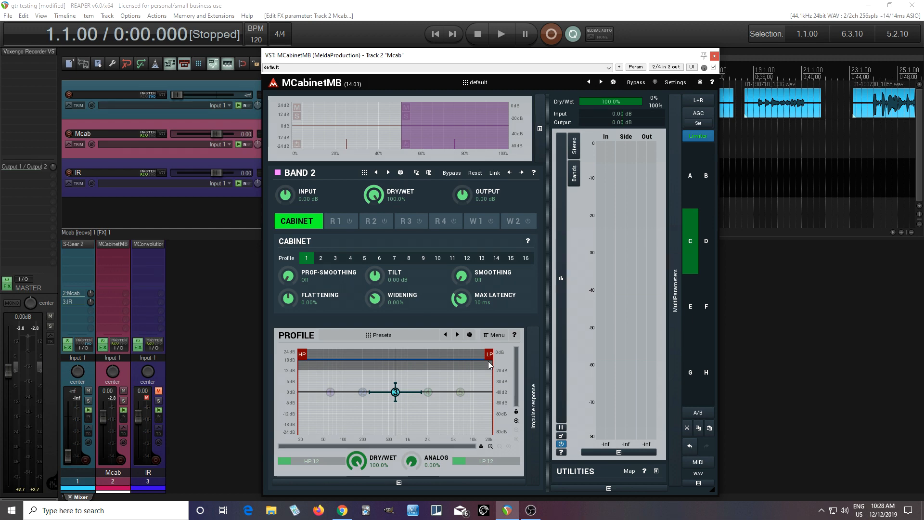
click(491, 335)
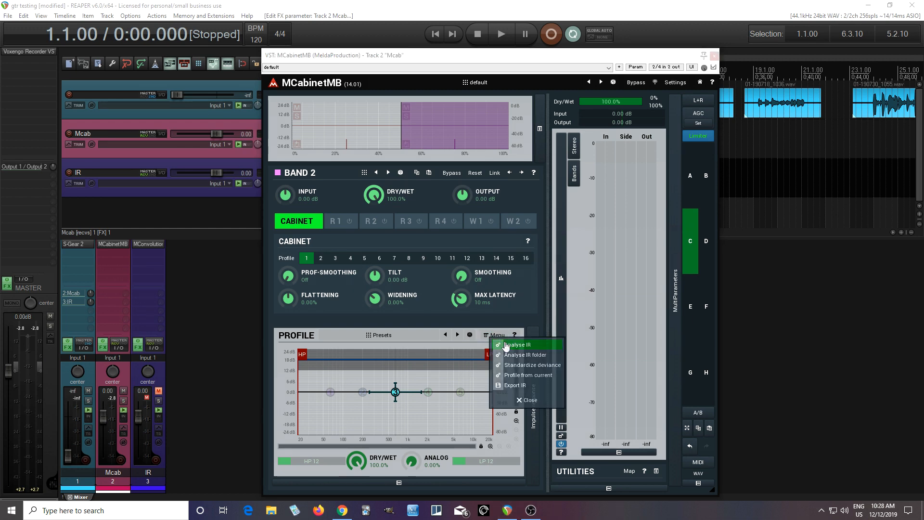
click(504, 343)
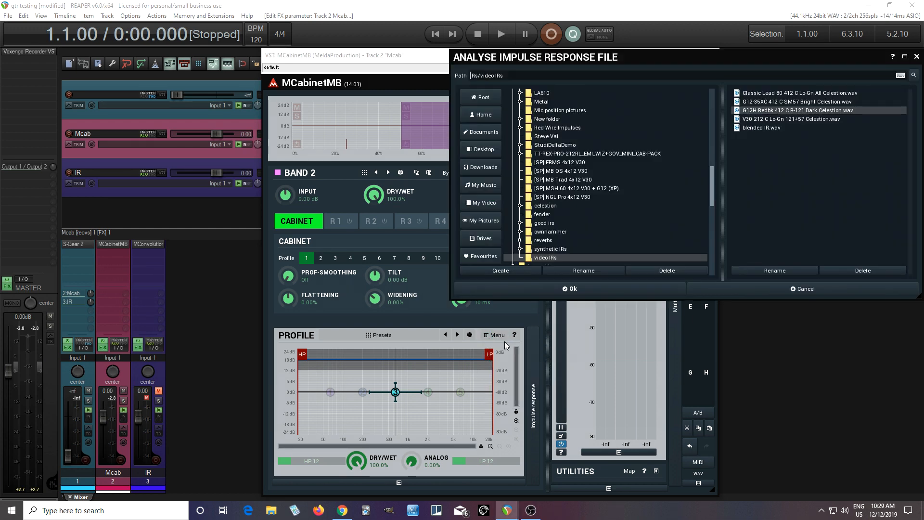
click(777, 101)
click(601, 288)
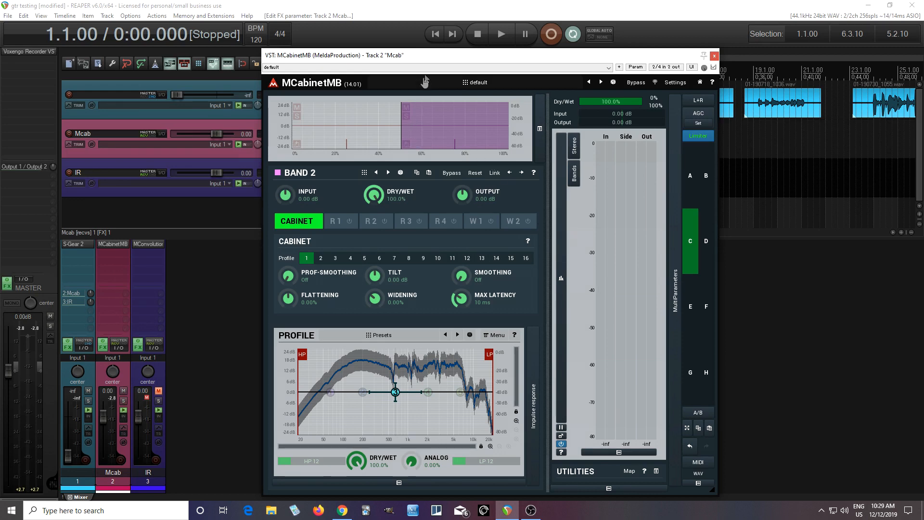
Play the guitar track through the two blended cabinets and lower the plugin's overall output by about 3 dB.
drag(429, 62, 548, 72)
click(506, 37)
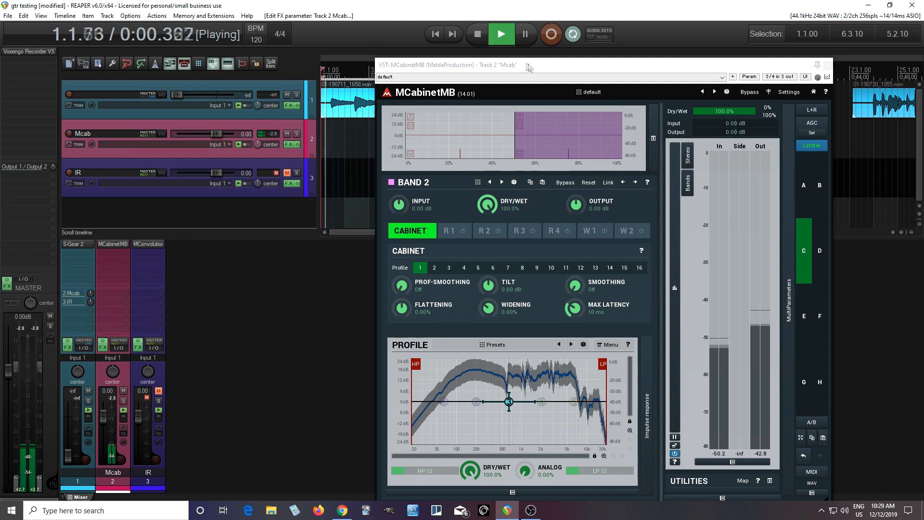
drag(735, 132, 733, 133)
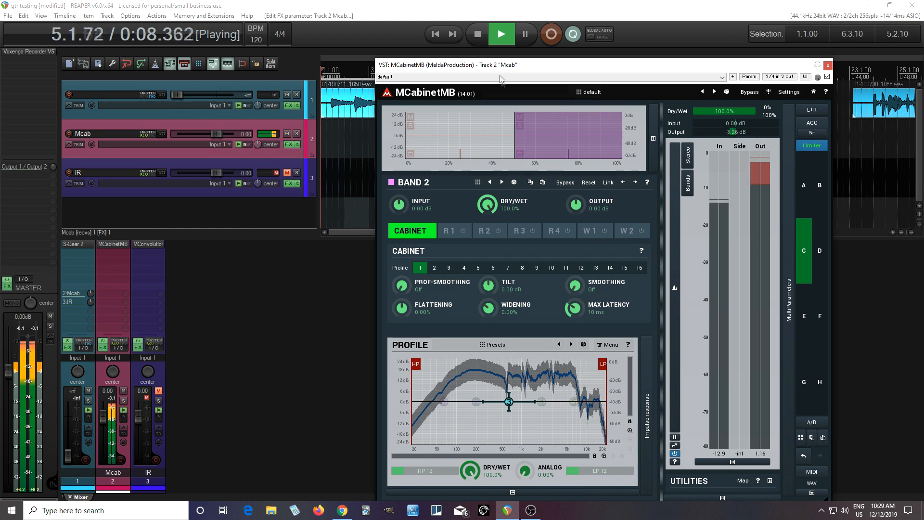
Compare the single cabinet in preset slot A with the blend in slot C by playing the guitar track through each.
click(479, 37)
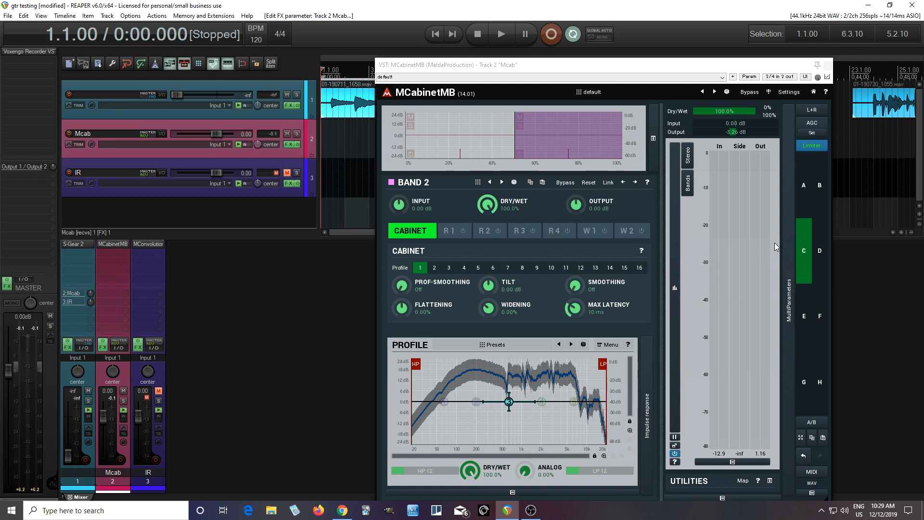
click(803, 195)
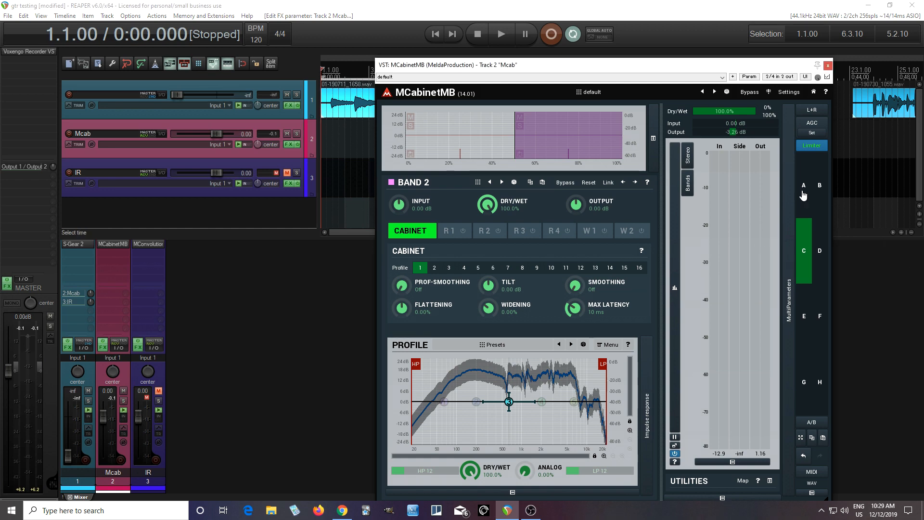
click(503, 33)
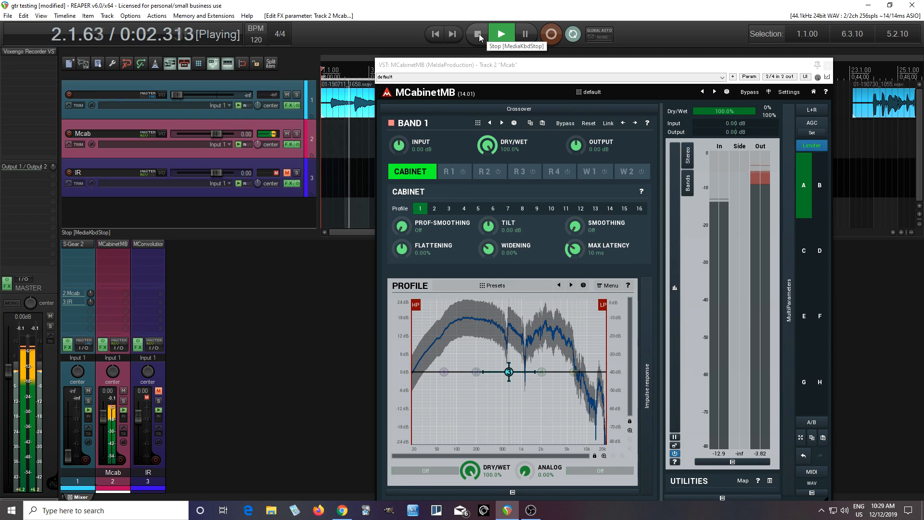
click(479, 34)
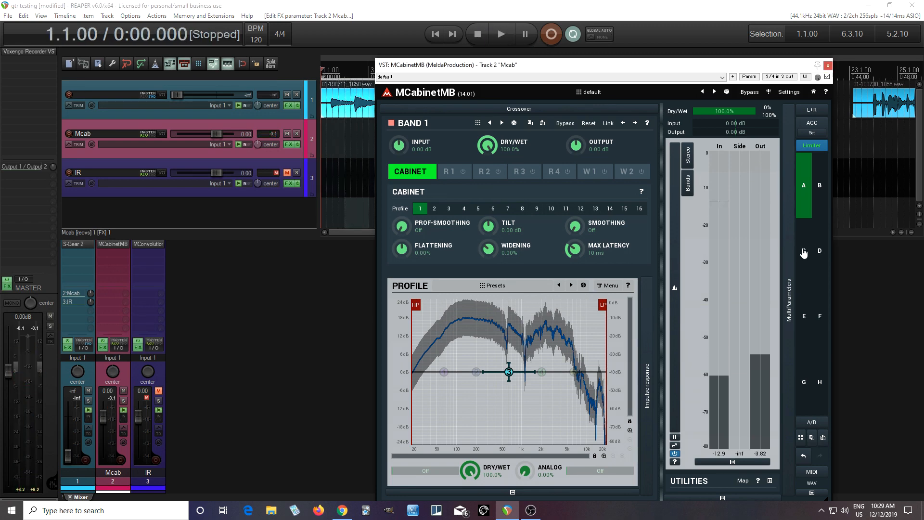
click(803, 249)
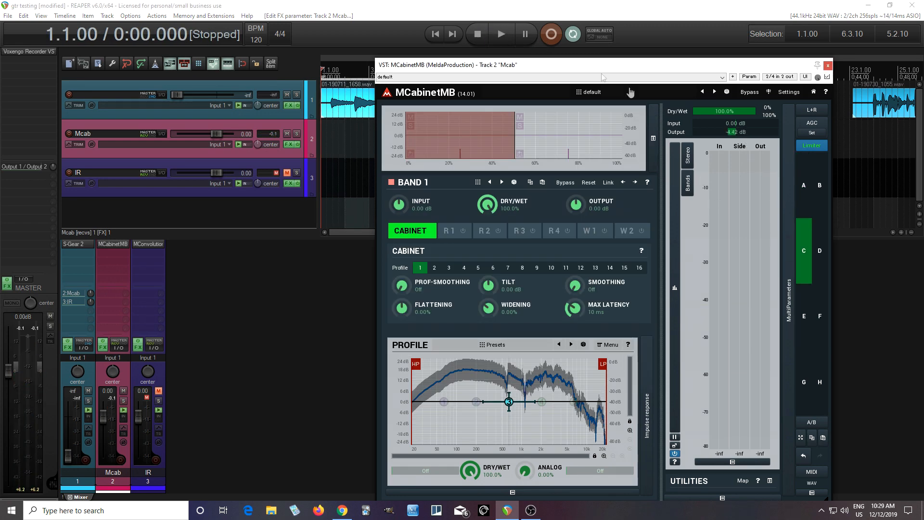
click(502, 33)
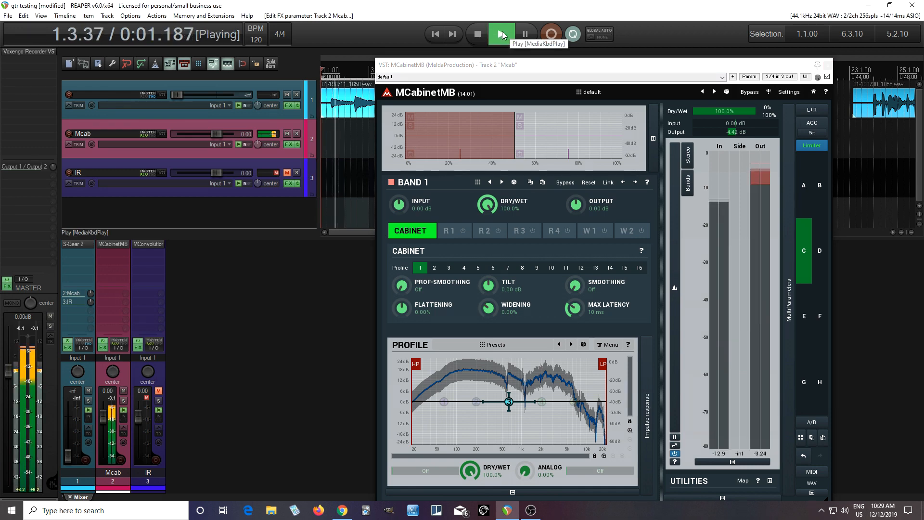
click(478, 34)
Compare the second cabinet alone in preset slot B with the blend in slot C by playing the guitar track.
click(819, 188)
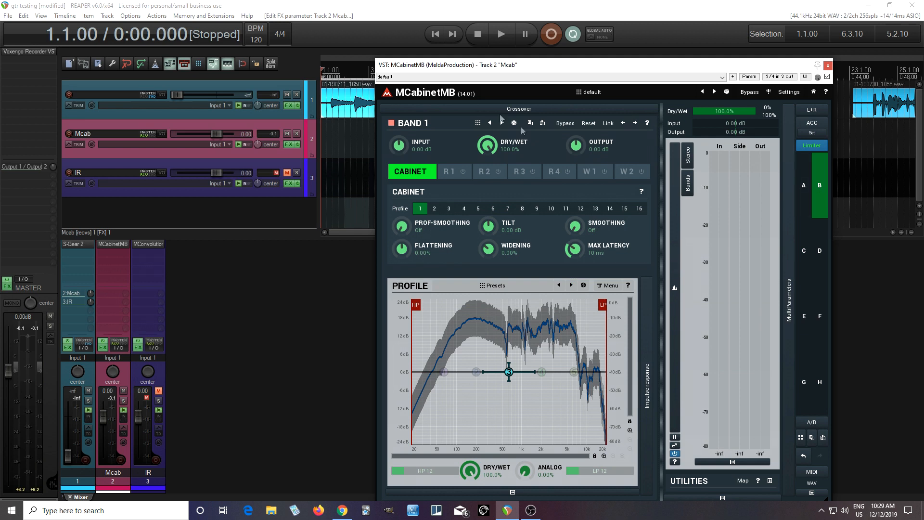
click(502, 33)
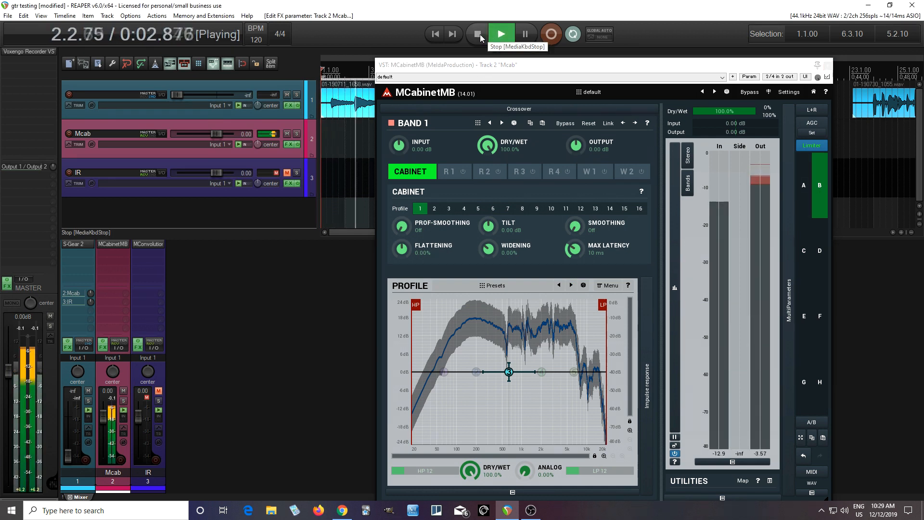
click(481, 34)
click(808, 255)
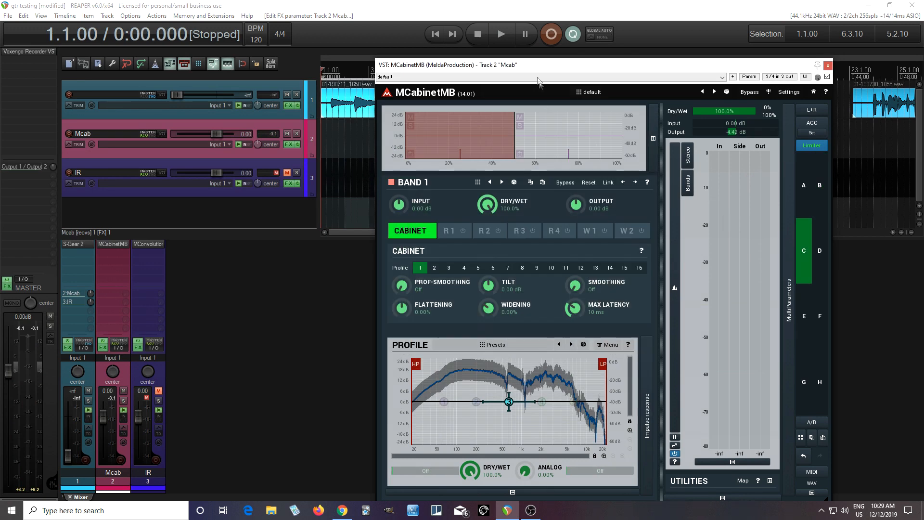
click(500, 42)
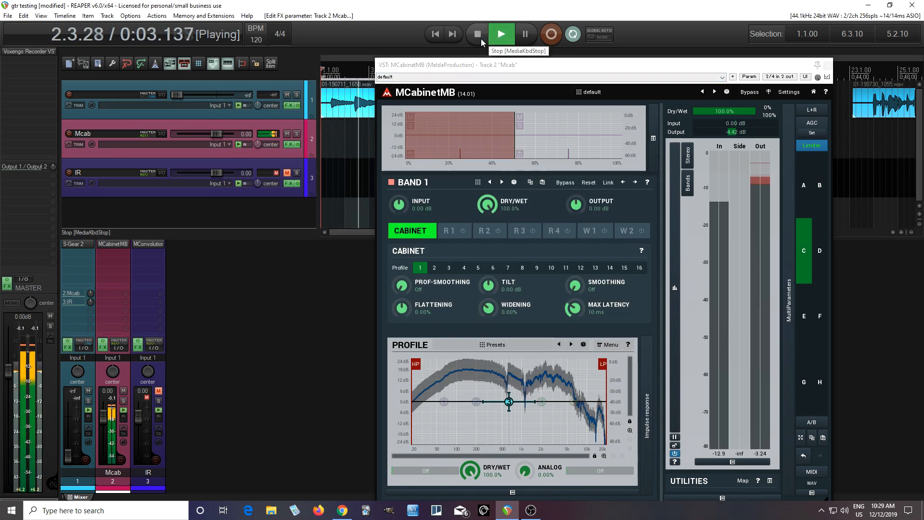
click(481, 38)
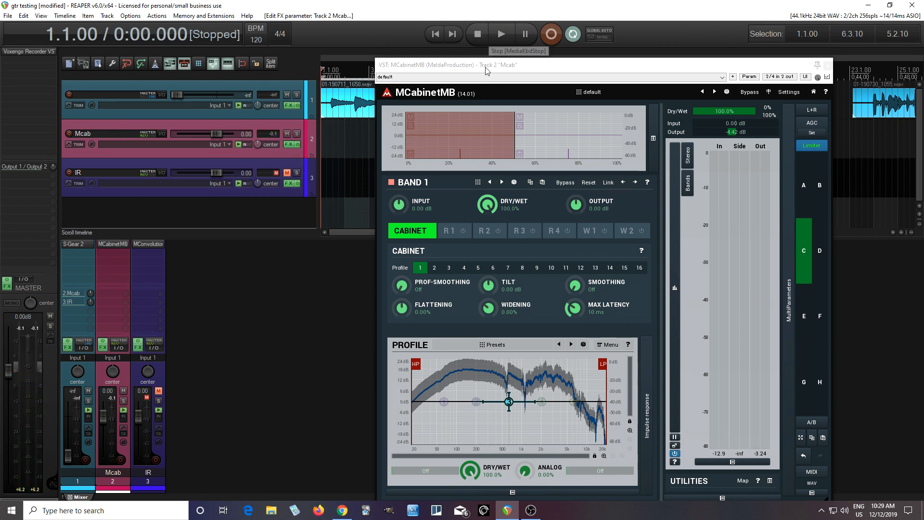
Pan band 1 fully left and band 2 fully right in the band graph.
drag(485, 63, 482, 58)
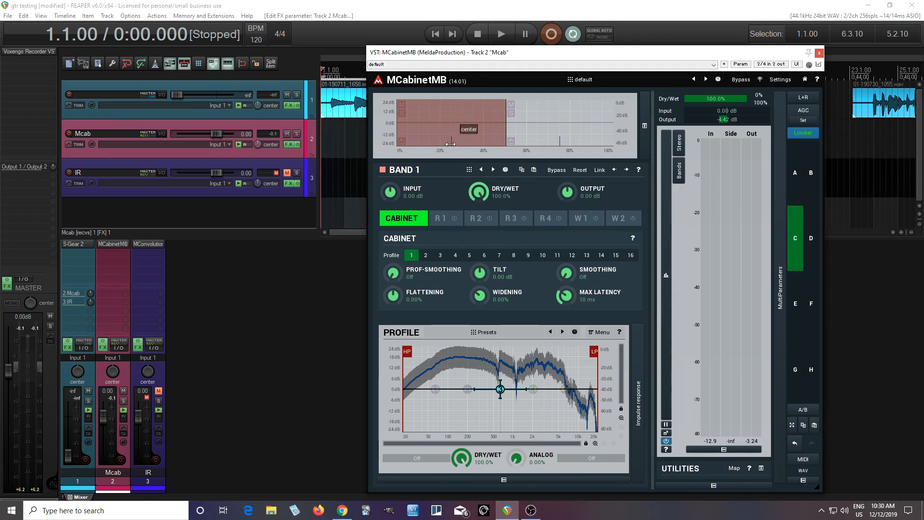
drag(451, 140, 388, 139)
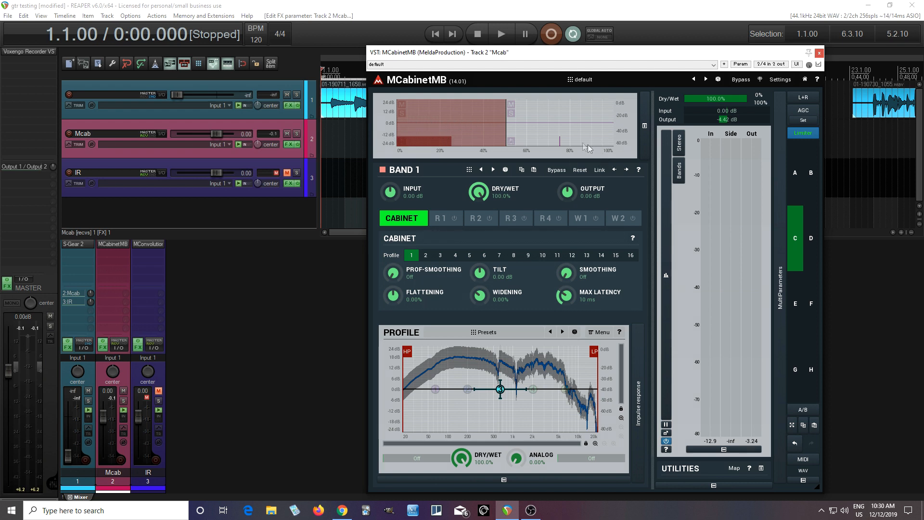
drag(560, 140, 616, 139)
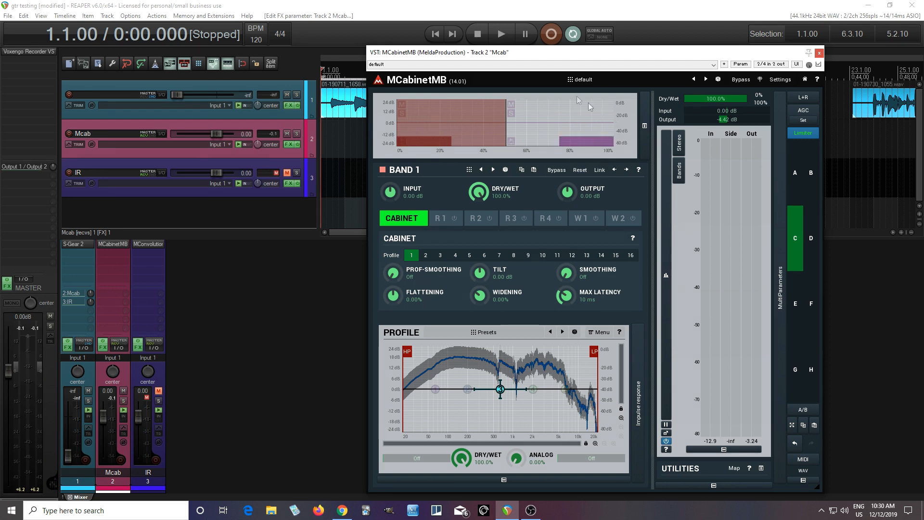
Play the guitar track through the hard-panned bands with the stereo width meter shown.
click(502, 35)
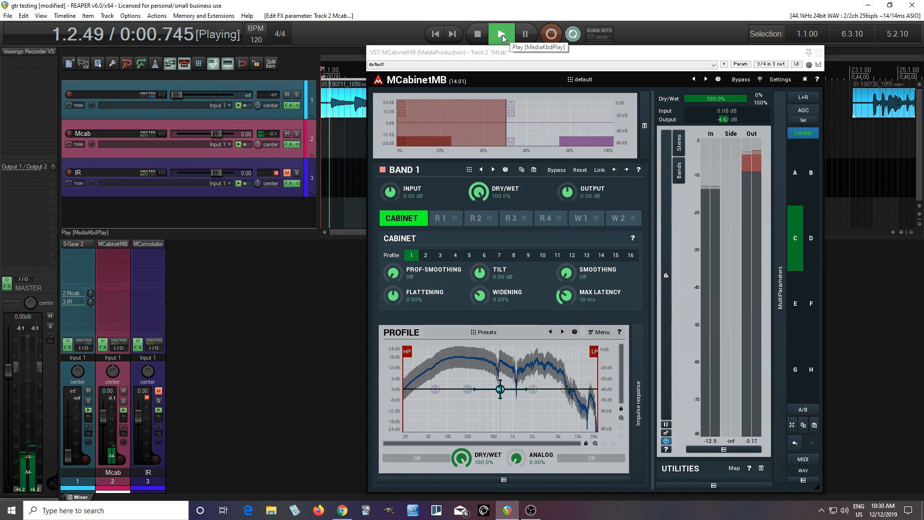
click(678, 147)
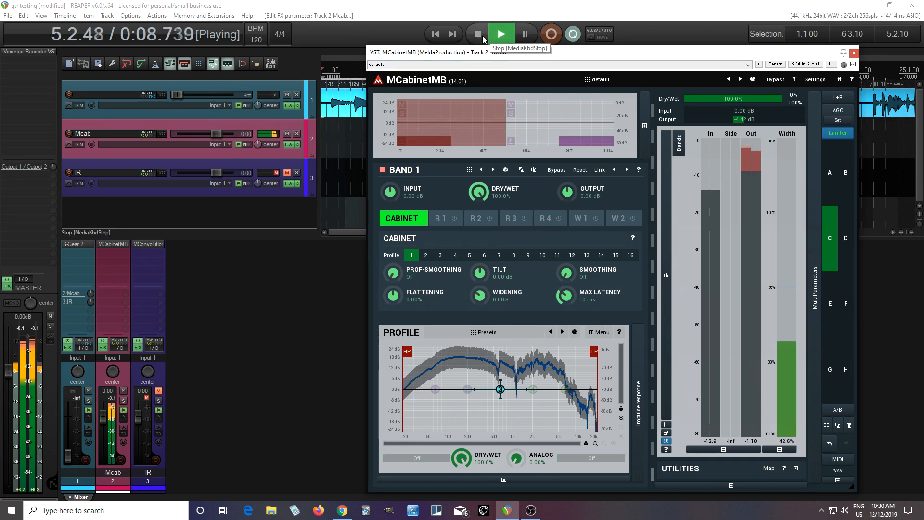
click(483, 38)
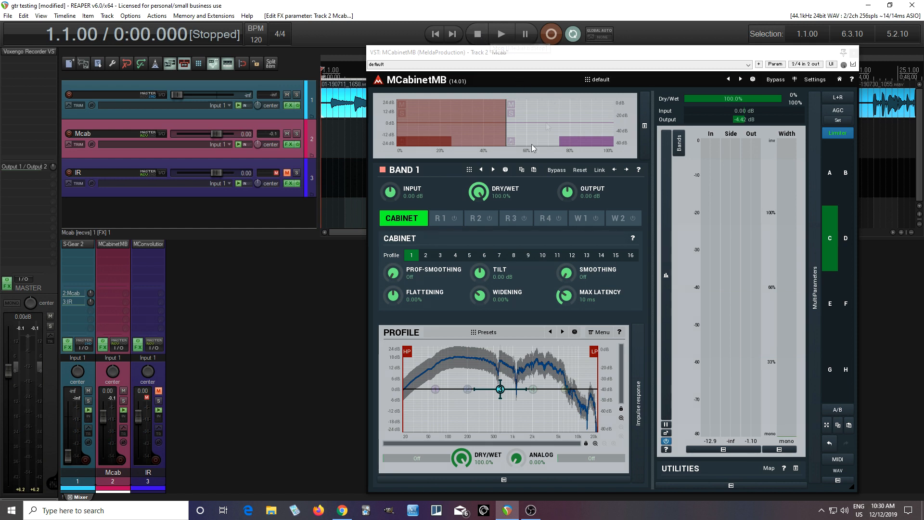
Return the panning of both bands to center and play the track while trying different gains for the two bands.
click(397, 140)
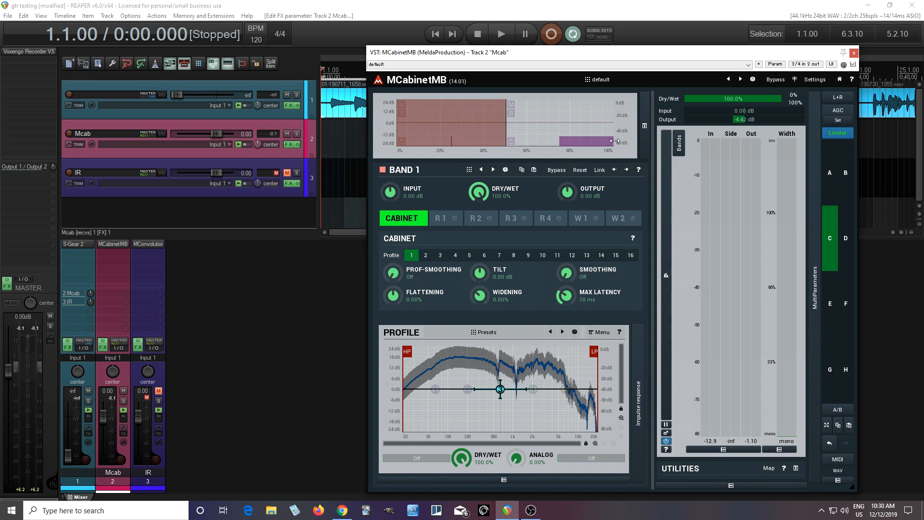
click(600, 144)
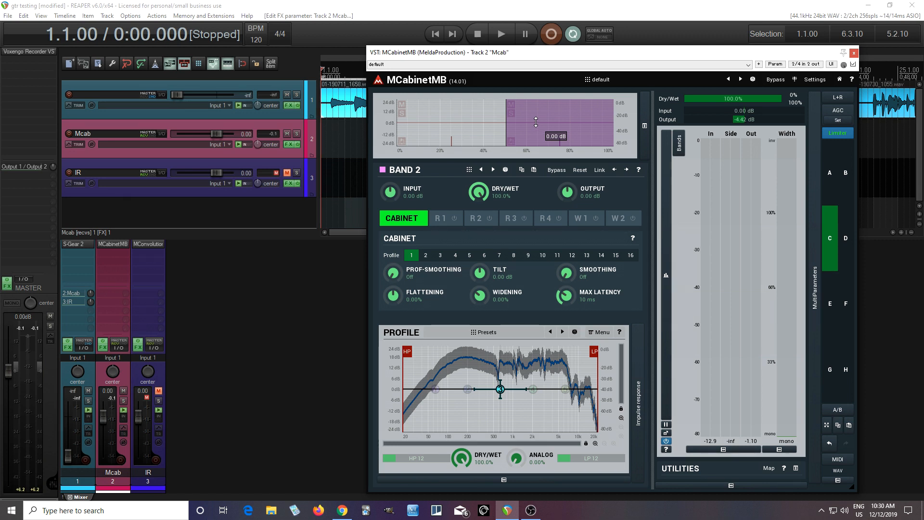
click(502, 33)
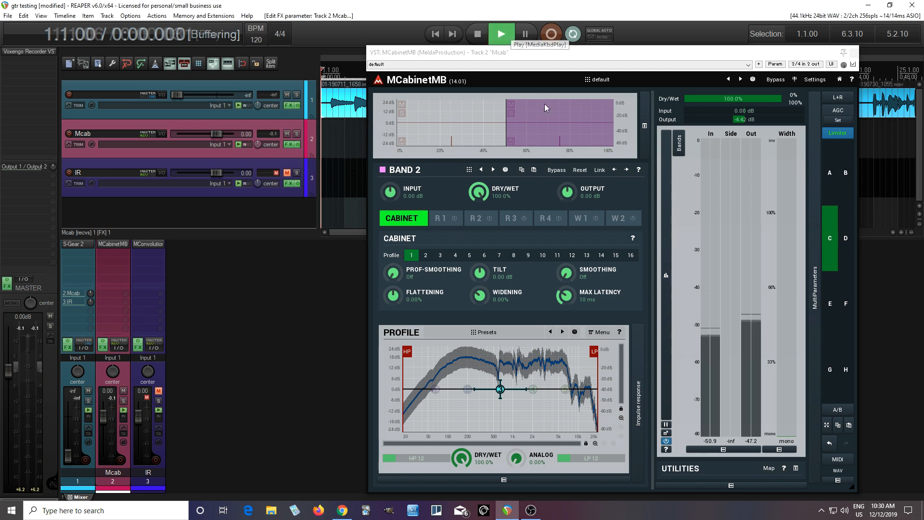
drag(547, 123, 474, 130)
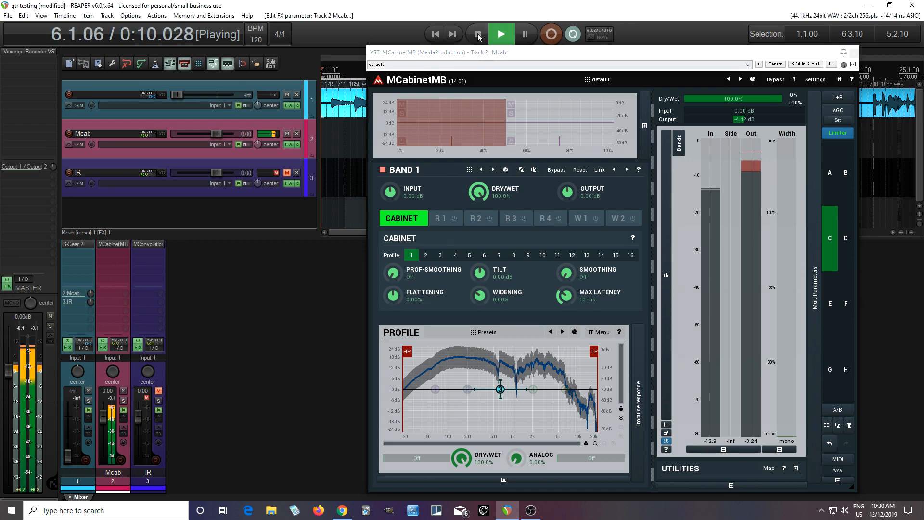
click(478, 34)
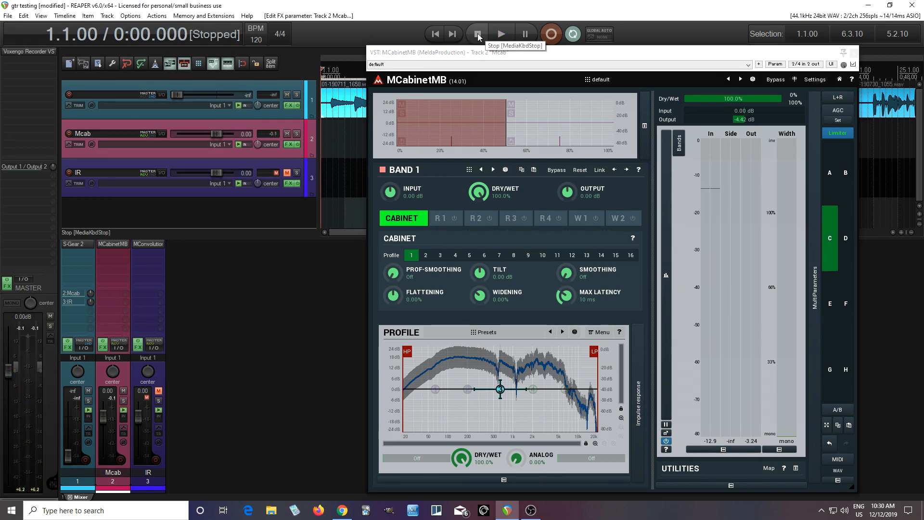
Set the crossover type to Level in the band 2 configuration.
drag(497, 56, 453, 56)
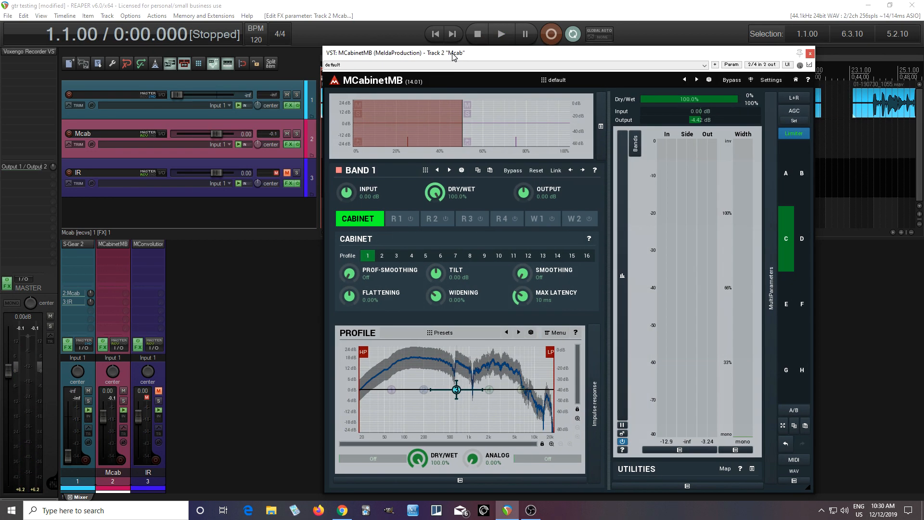
right_click(486, 141)
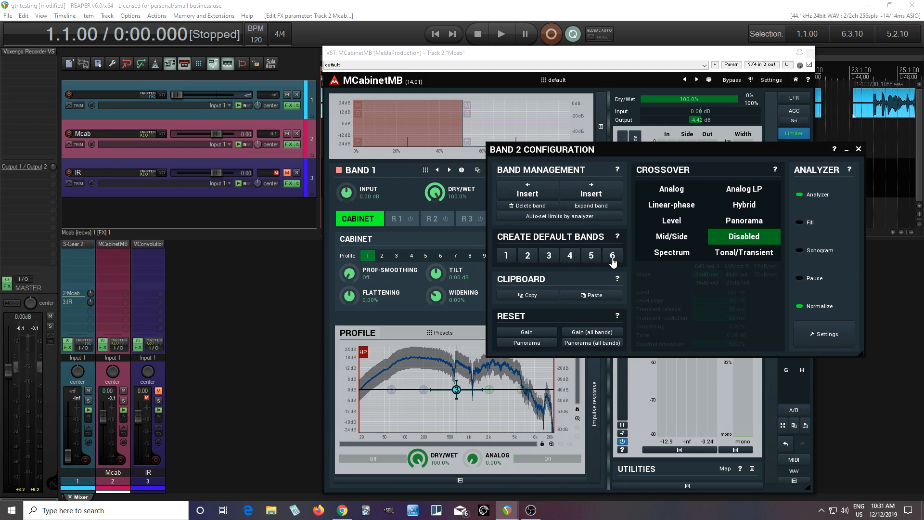
click(673, 223)
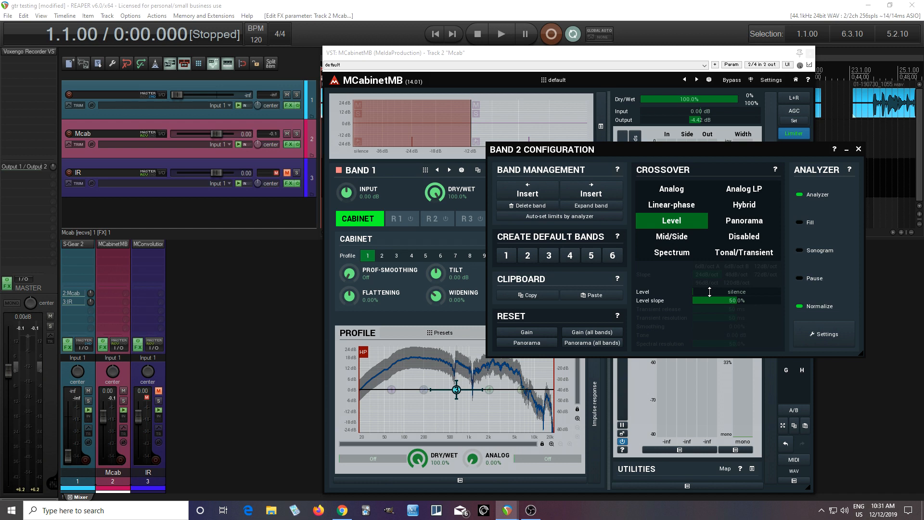
Play the guitar track through the level-based crossover while trying to adjust its Level parameter.
mouse_move(721, 292)
mouse_down()
mouse_move(721, 262)
mouse_move(721, 293)
mouse_up()
click(496, 30)
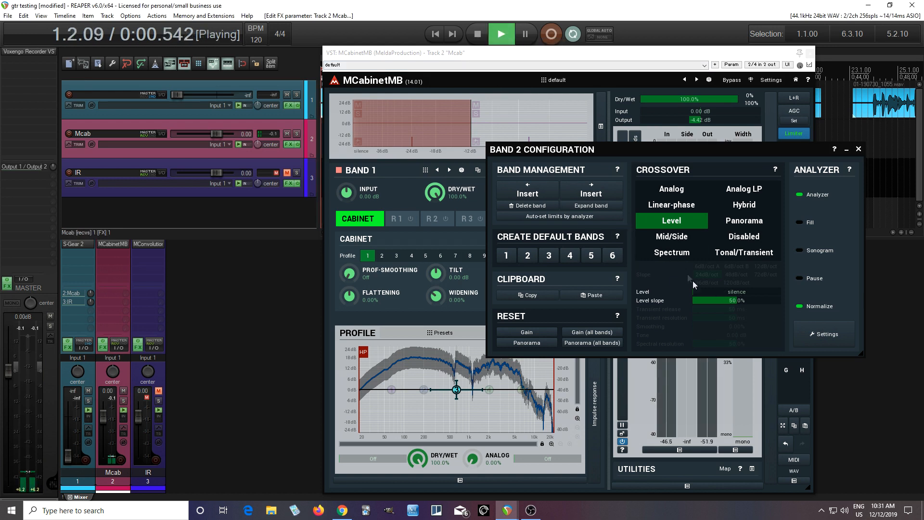
mouse_move(703, 291)
mouse_down()
mouse_move(703, 268)
mouse_move(702, 287)
mouse_up()
key(XF86AudioStop)
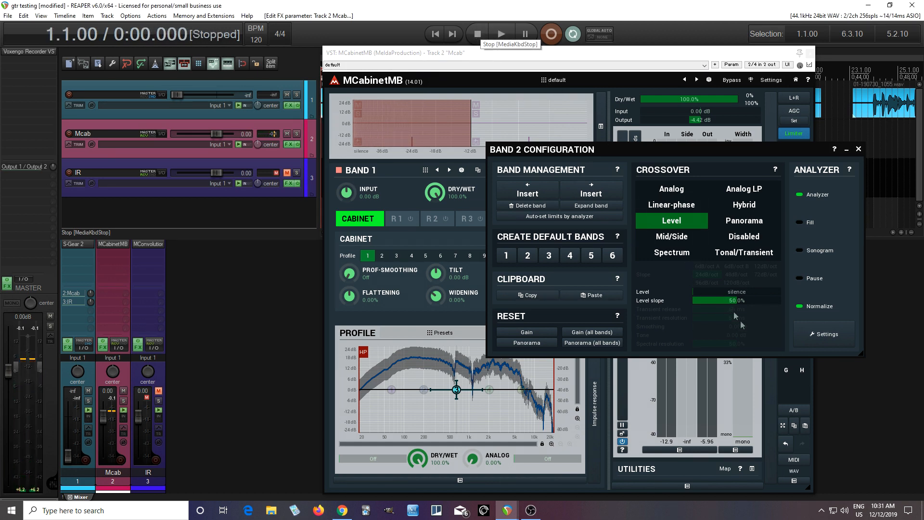
Set the crossover Level to about -14.1 dB while auditioning the guitar track, and close the band 2 configuration.
drag(728, 292, 762, 292)
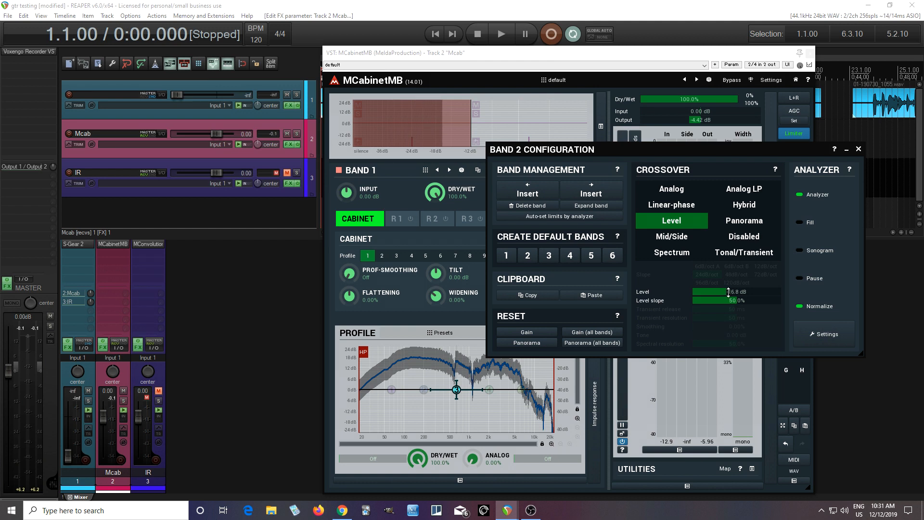
click(496, 36)
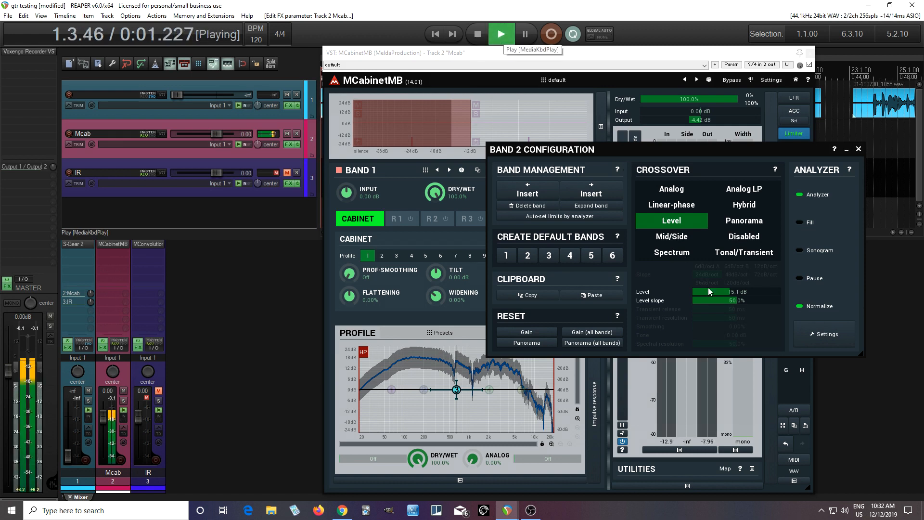
mouse_move(748, 292)
mouse_down()
mouse_move(762, 292)
mouse_move(751, 292)
mouse_up()
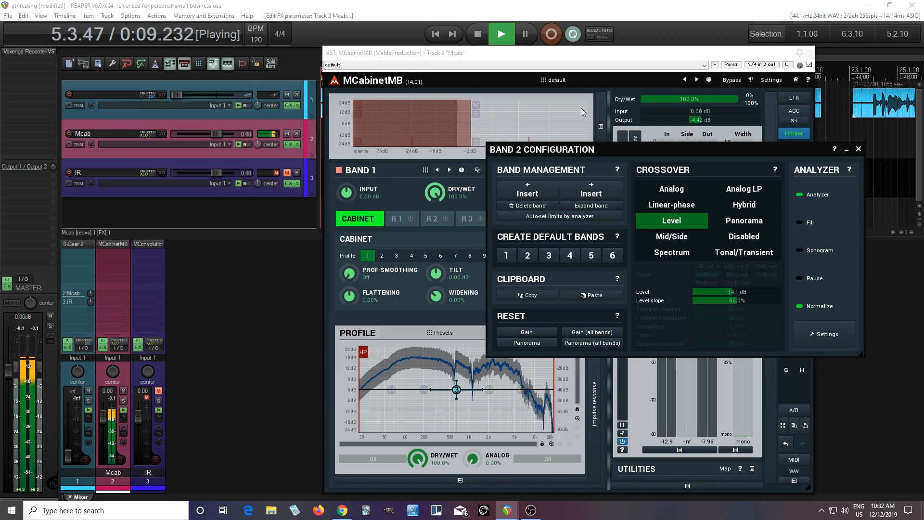
click(481, 34)
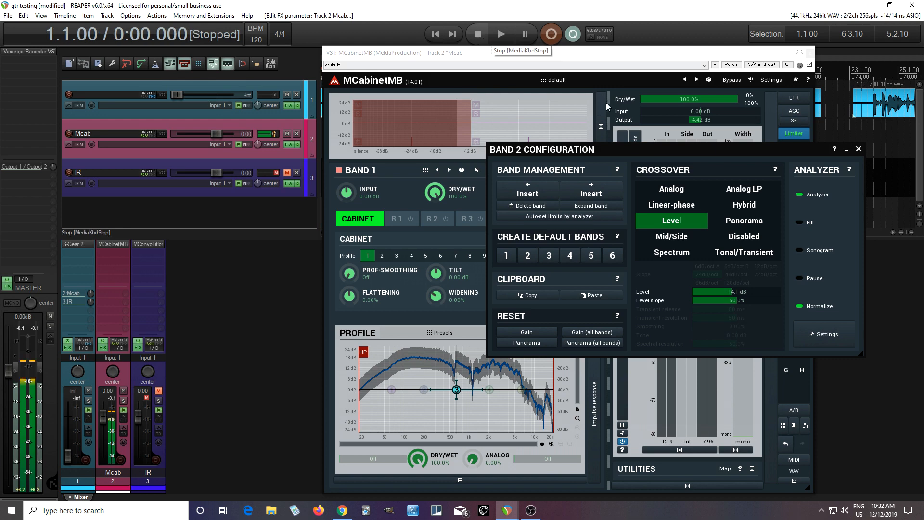
click(858, 150)
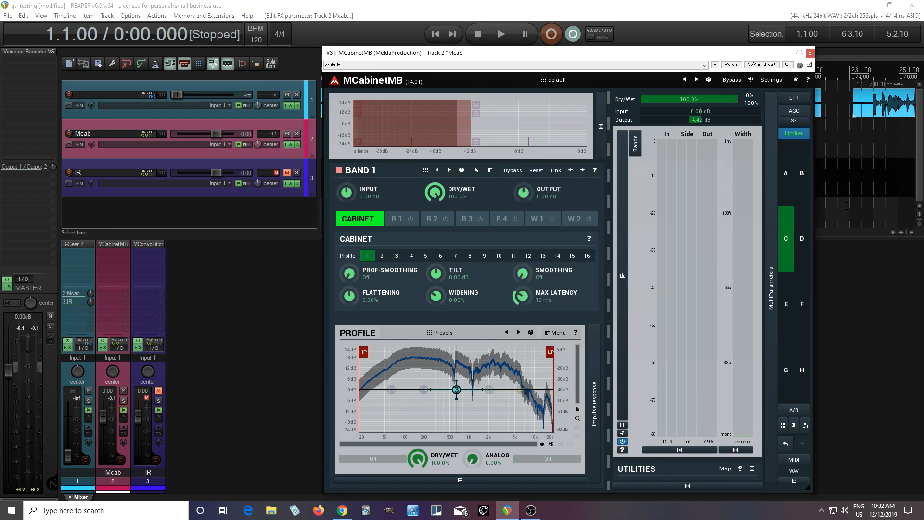
Play the start of the guitar track through settings A, B and C in turn to compare the single cabinets with the blend.
click(785, 194)
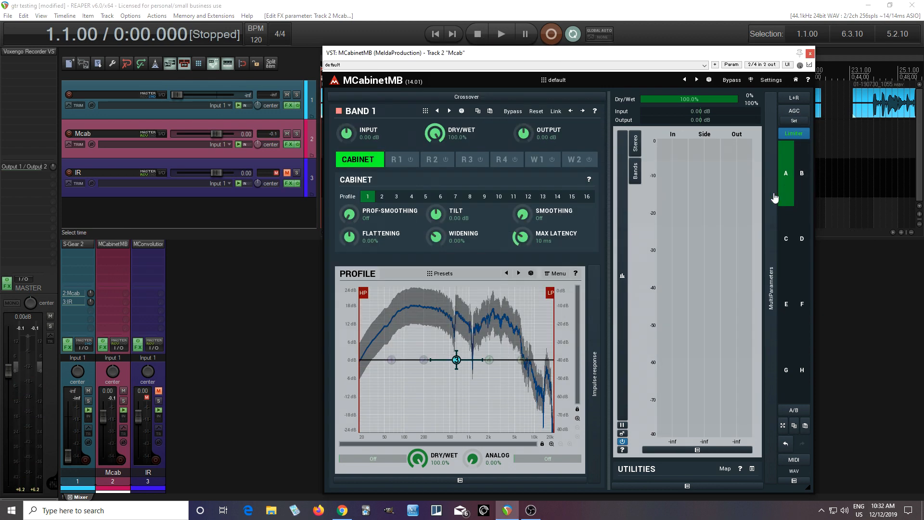
click(501, 33)
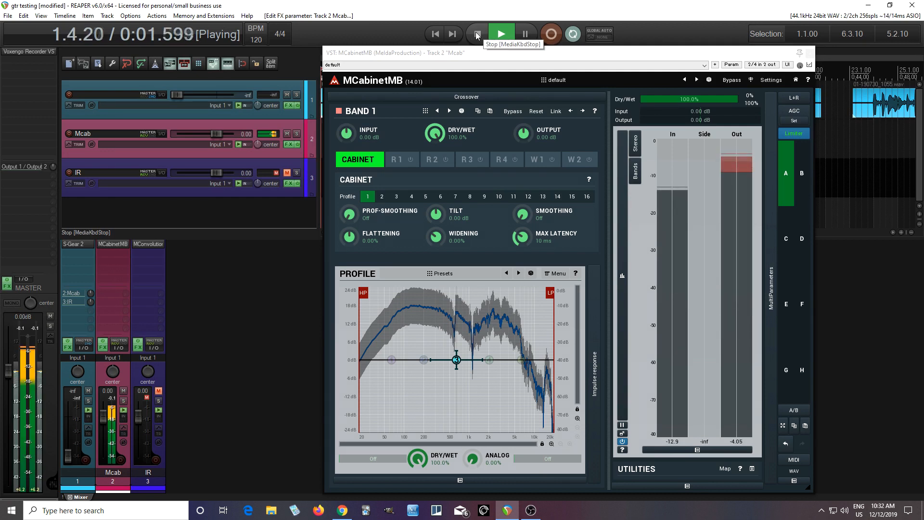
click(477, 36)
click(801, 174)
click(502, 35)
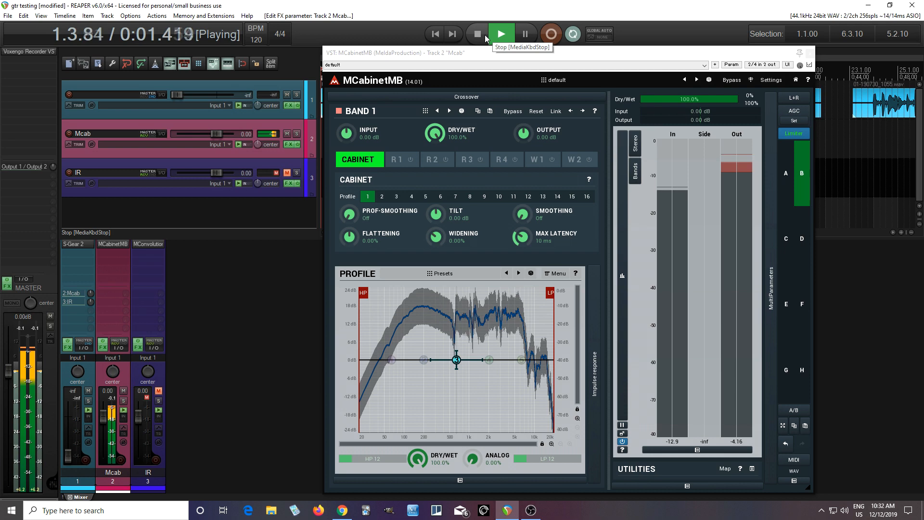
click(486, 39)
click(786, 238)
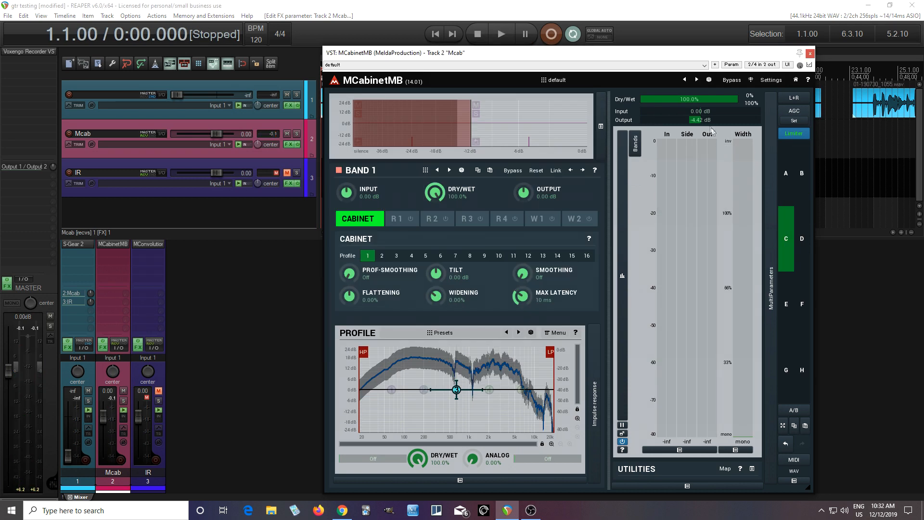
click(510, 38)
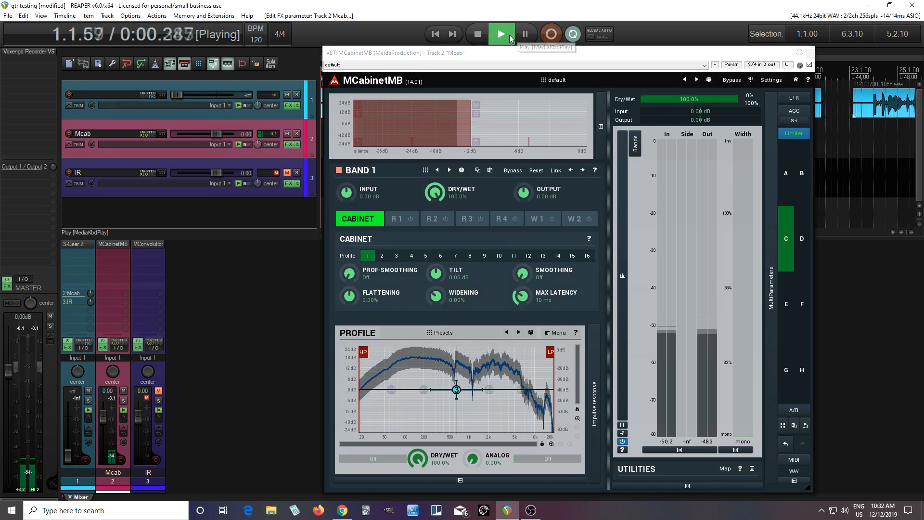
click(481, 36)
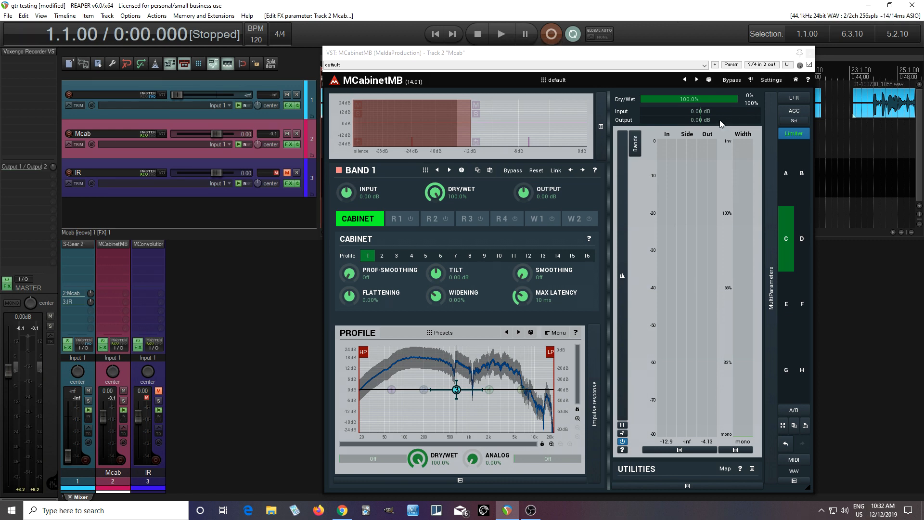
Set the crossover type to Analog in the band 2 configuration and close it.
right_click(497, 138)
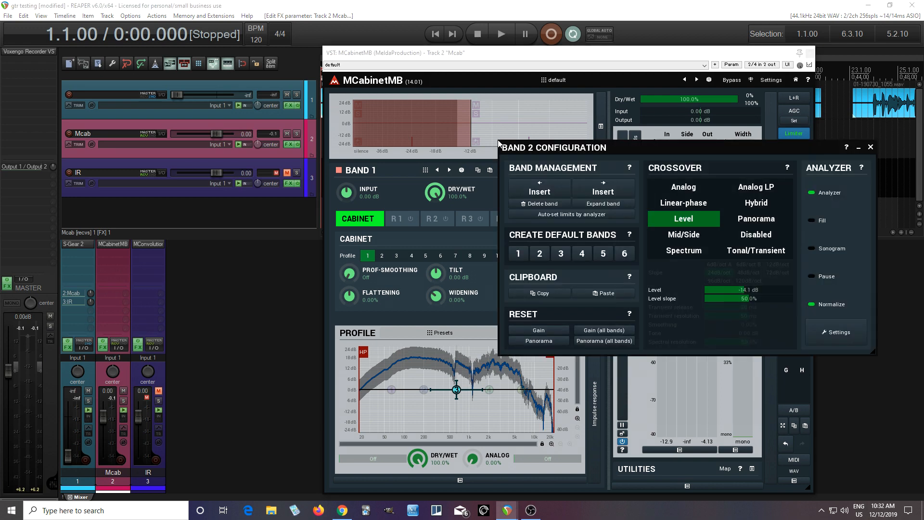
click(682, 187)
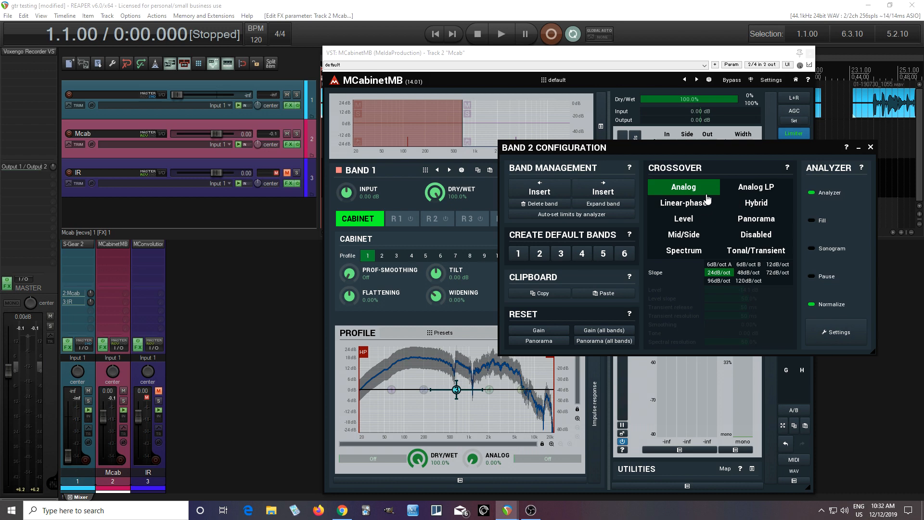
click(869, 148)
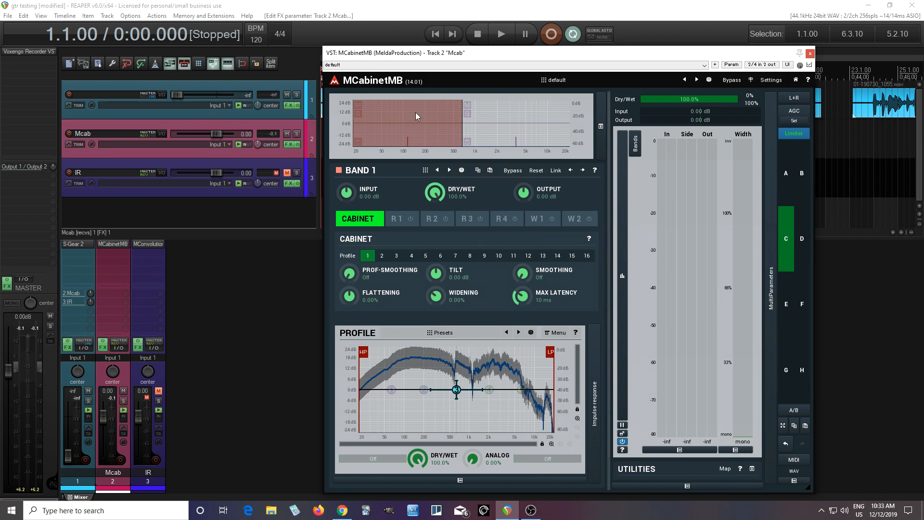
Raise the crossover frequency between the two bands to about 1002 Hz while auditioning the guitar track.
mouse_move(462, 131)
click(494, 135)
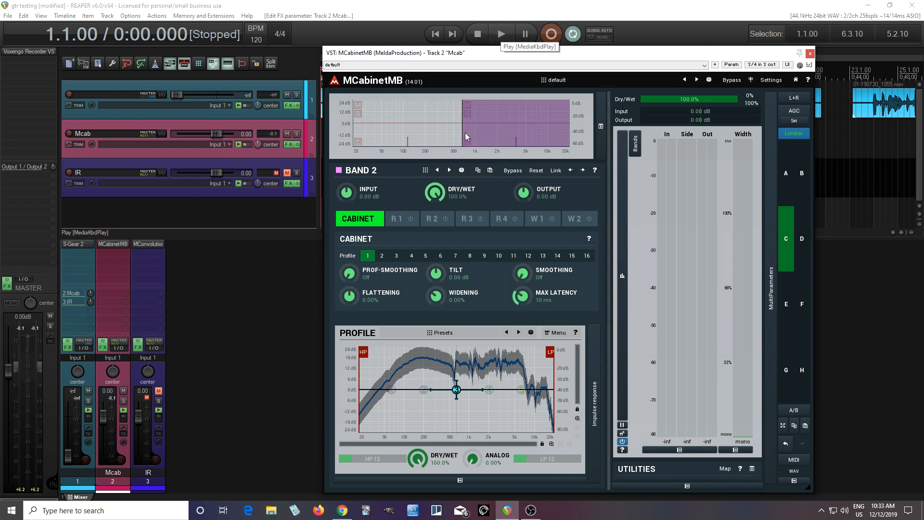
click(501, 34)
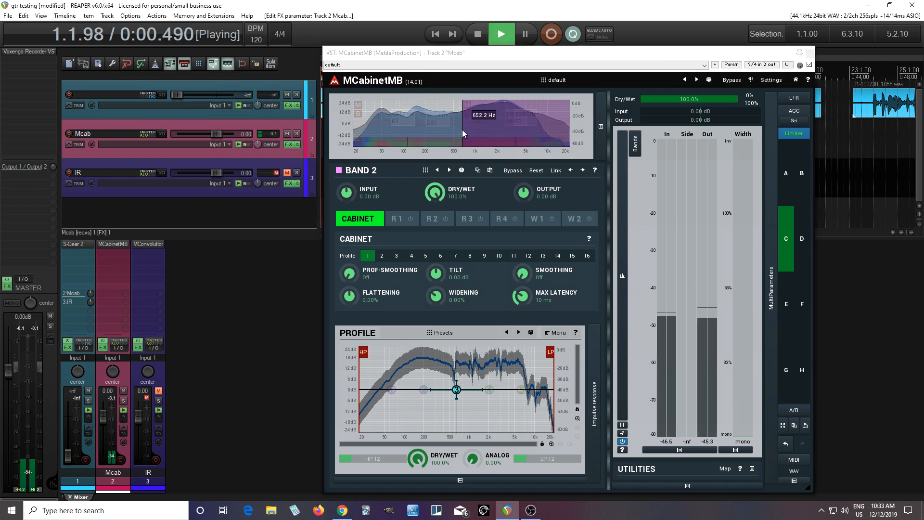
drag(462, 129, 475, 143)
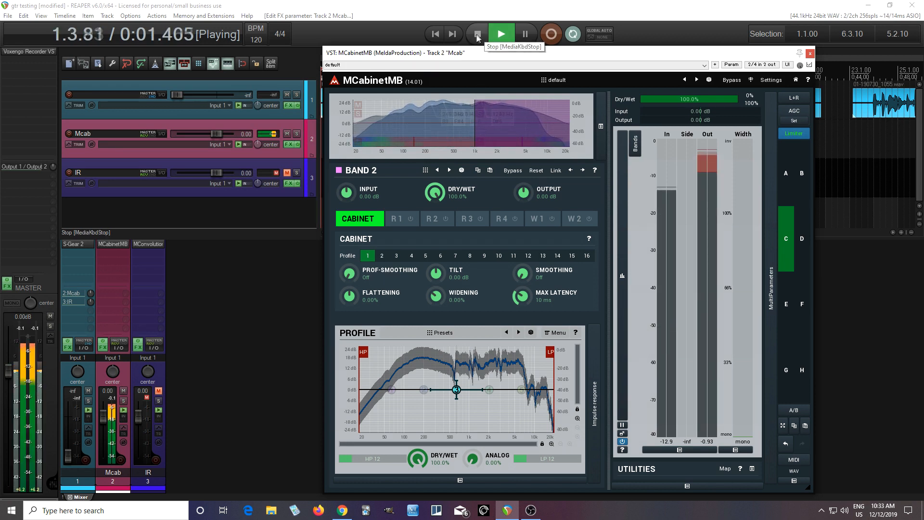
mouse_move(470, 140)
mouse_down()
mouse_move(518, 138)
mouse_move(475, 138)
mouse_up()
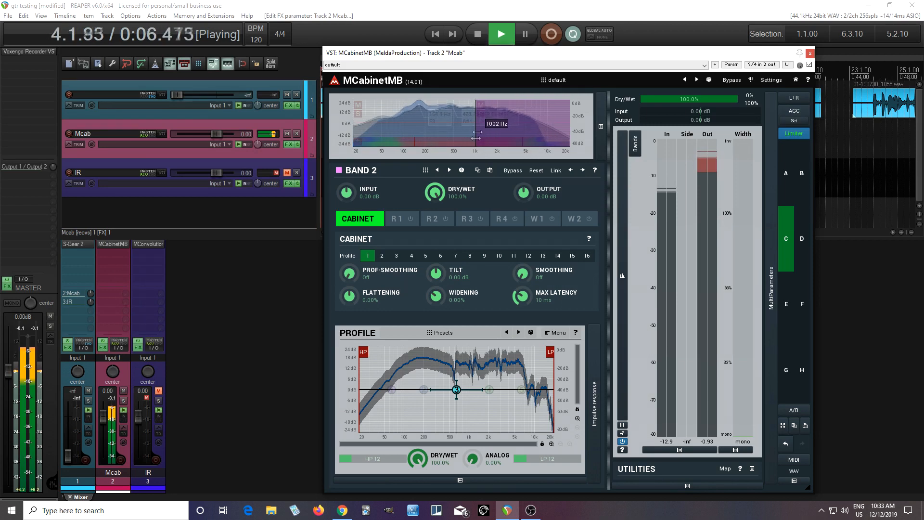
click(478, 34)
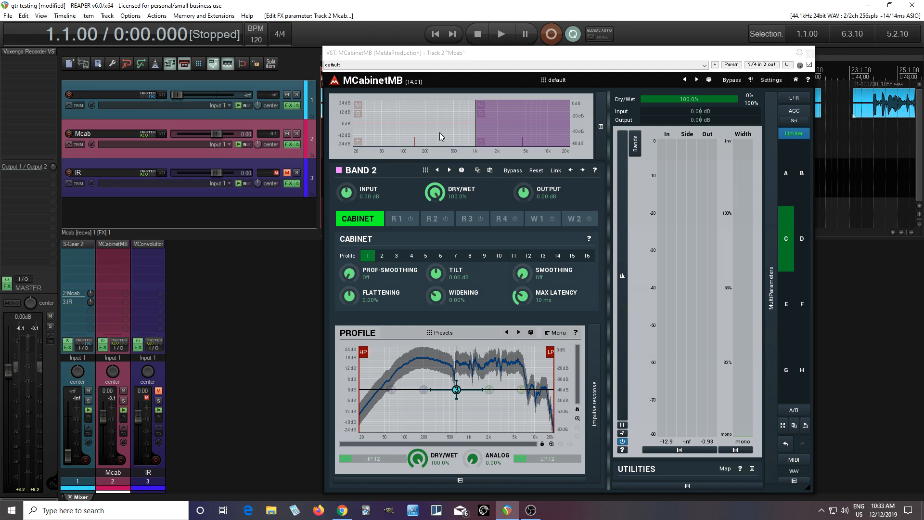
Place the playback position near the start of the 01-190730_1055.wav clip and audition it through setting A.
drag(512, 55, 497, 137)
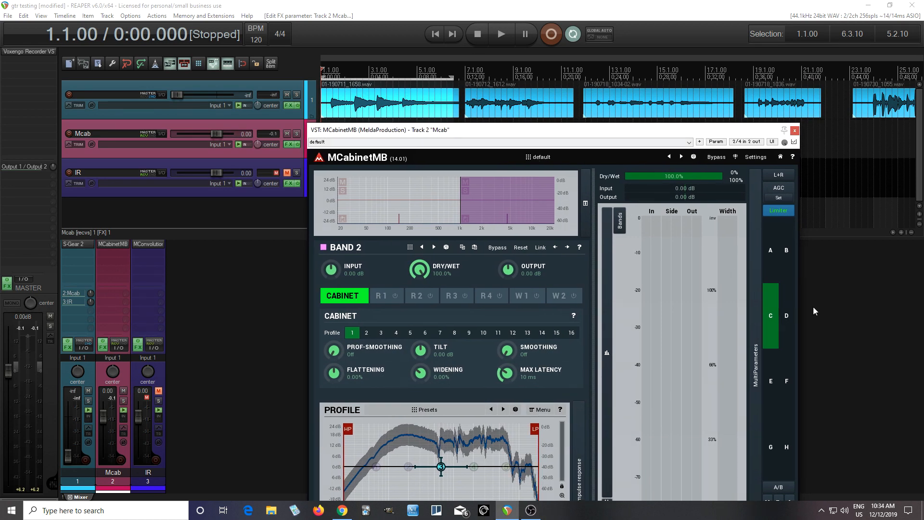
click(770, 251)
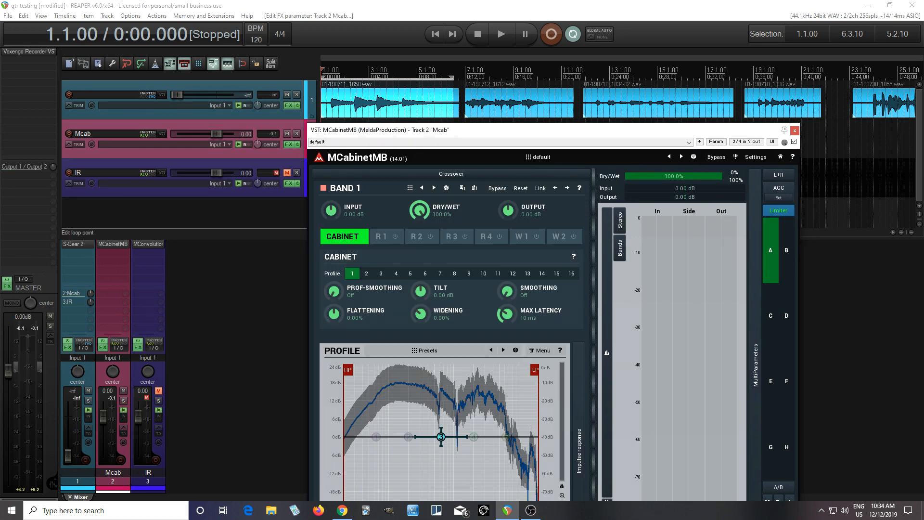
click(866, 144)
scroll(866, 145, up, 2)
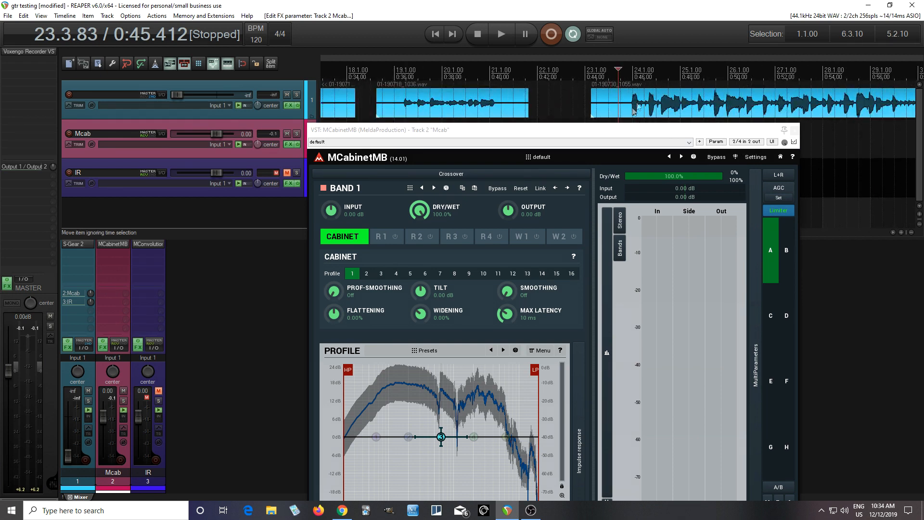
scroll(639, 105, down, 1)
scroll(760, 118, down, 2)
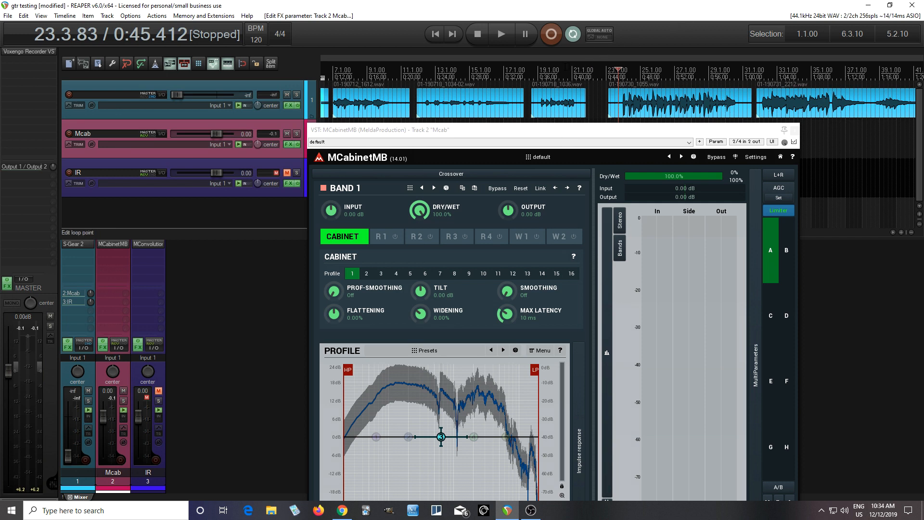
click(501, 35)
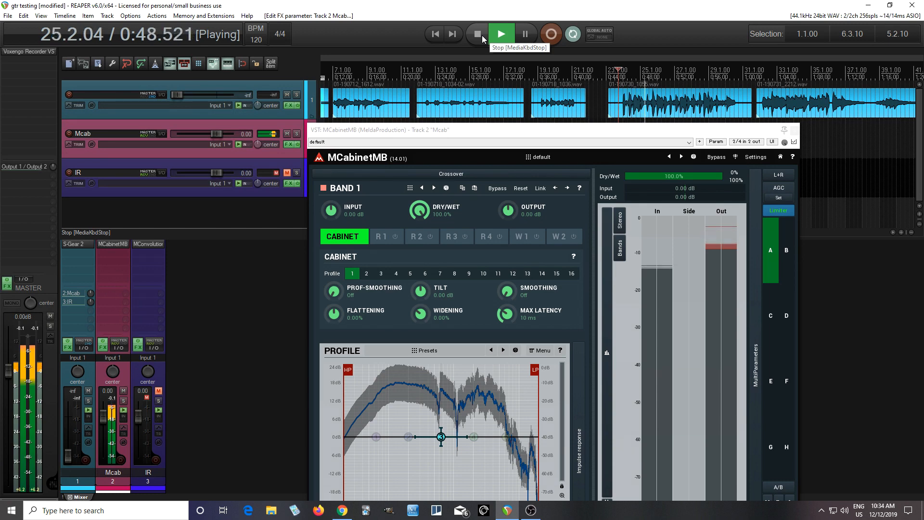
click(481, 36)
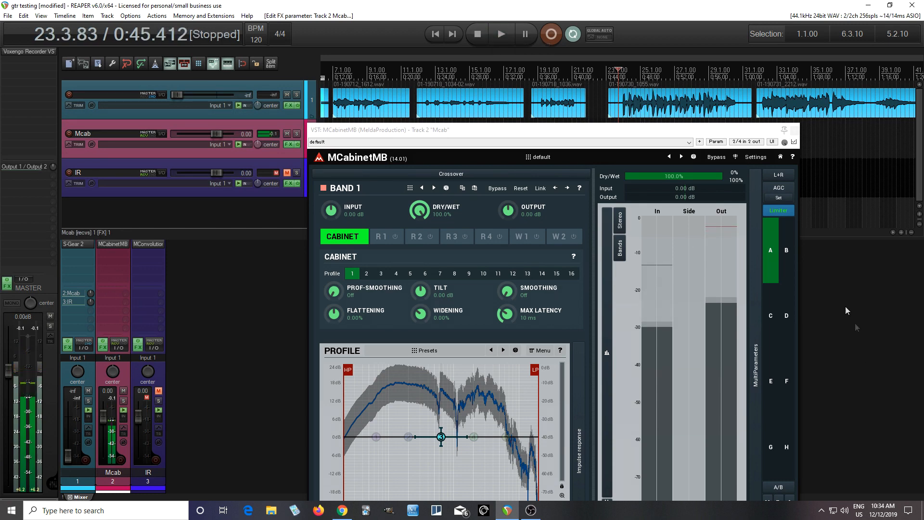
Play the same guitar clip through setting B and the two-band blend in setting C to compare them.
click(790, 257)
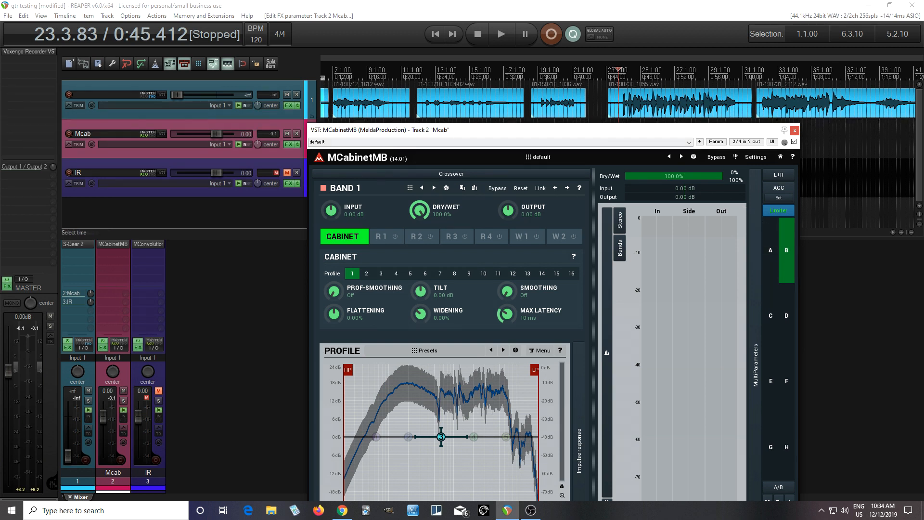
click(507, 42)
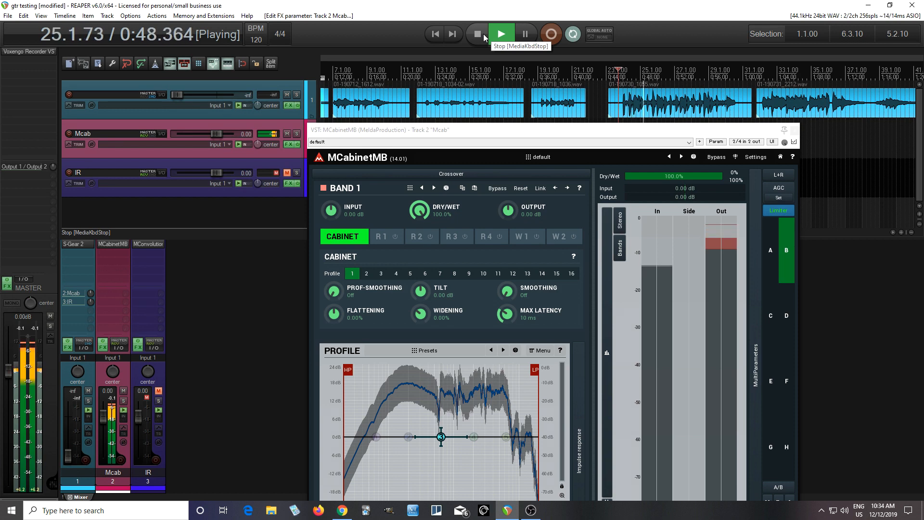
click(484, 37)
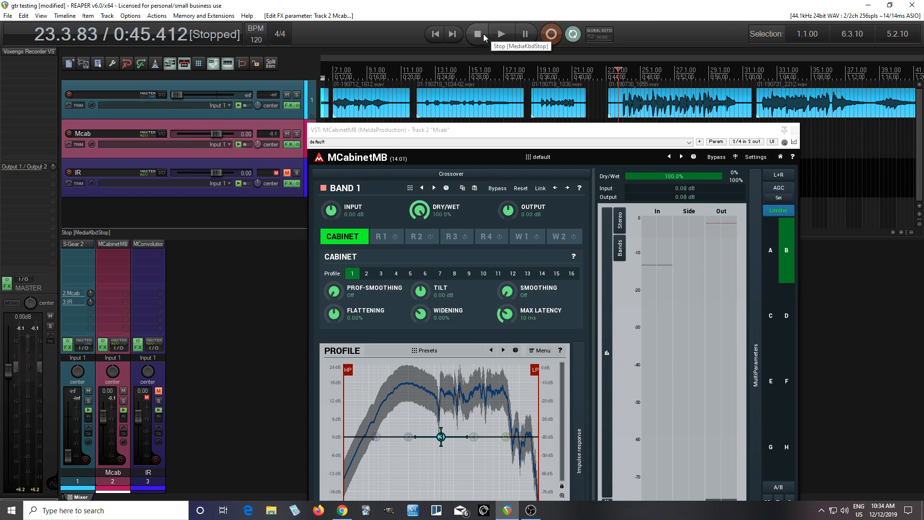
click(775, 333)
click(775, 333)
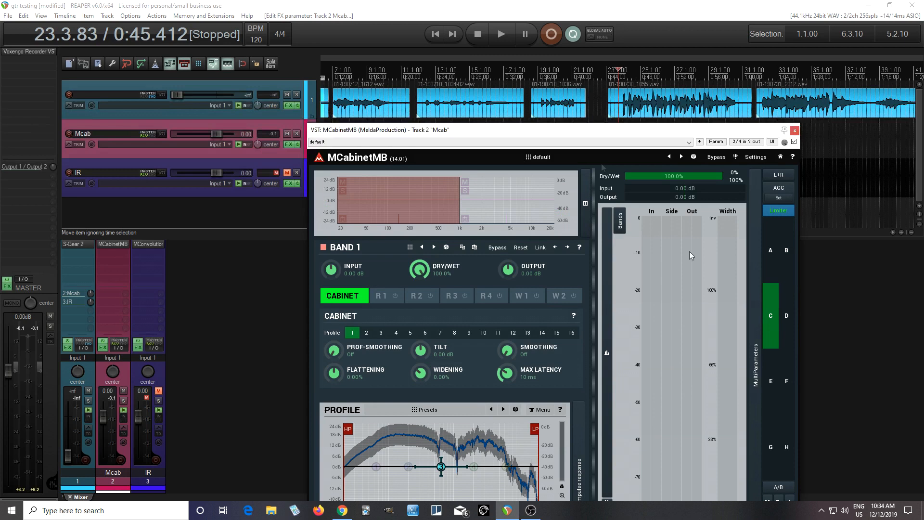
click(500, 40)
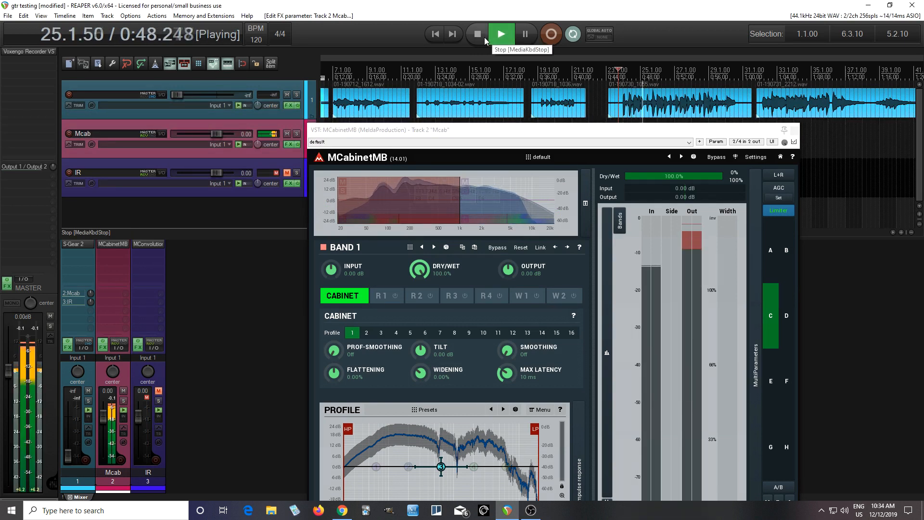
click(484, 37)
Move the MCabinetMB window up to expose the whole profile section and review the operations available for the band 1 profile.
drag(493, 135, 472, 72)
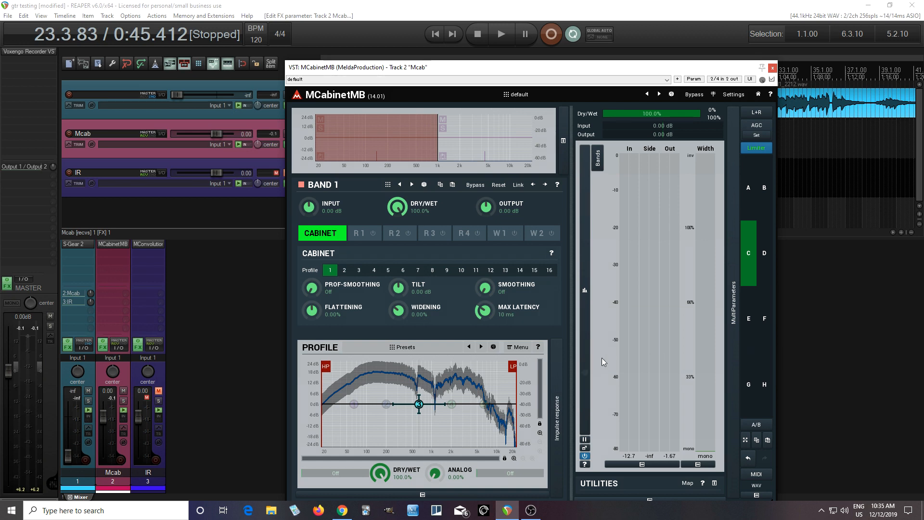
click(526, 349)
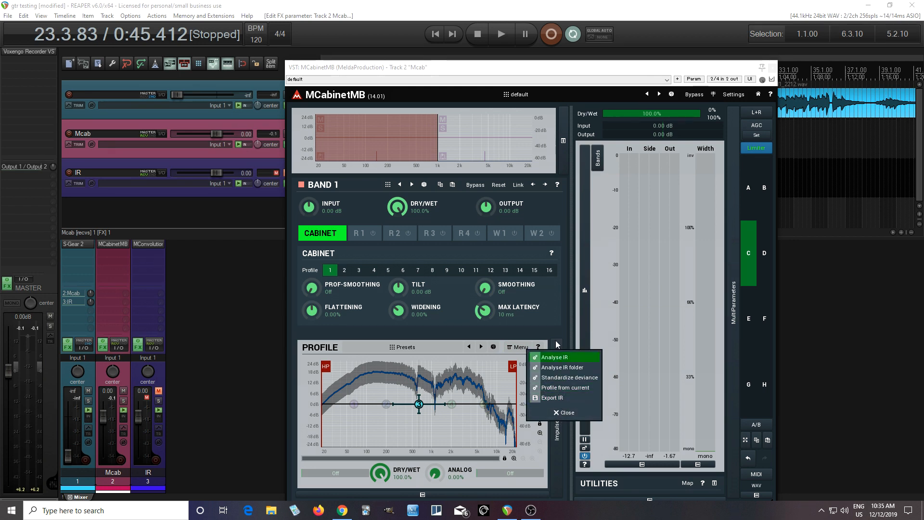
click(556, 307)
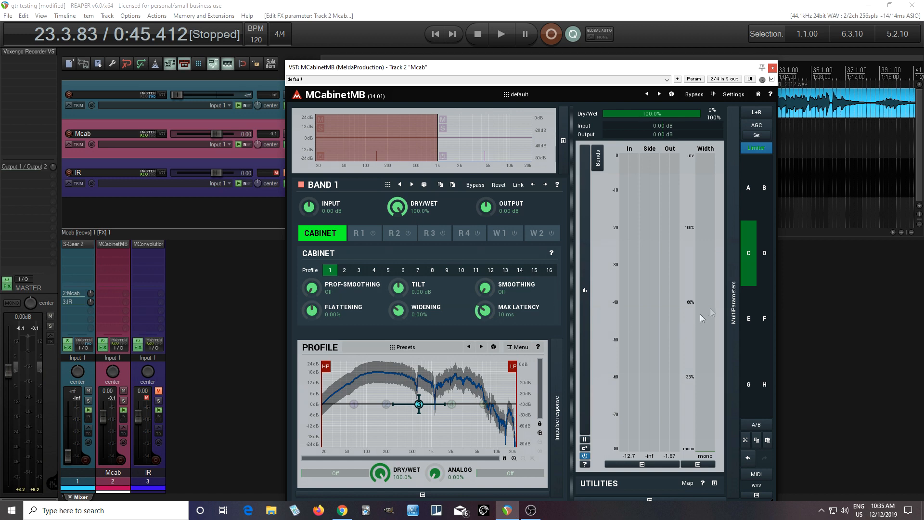
Switch to setting D and turn off the high-pass and low-pass filters of its band 1 profile.
click(768, 273)
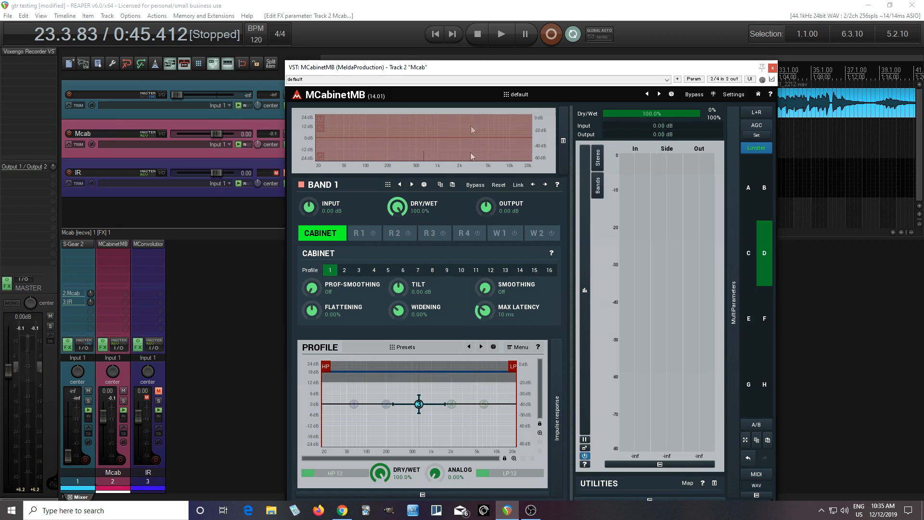
click(518, 95)
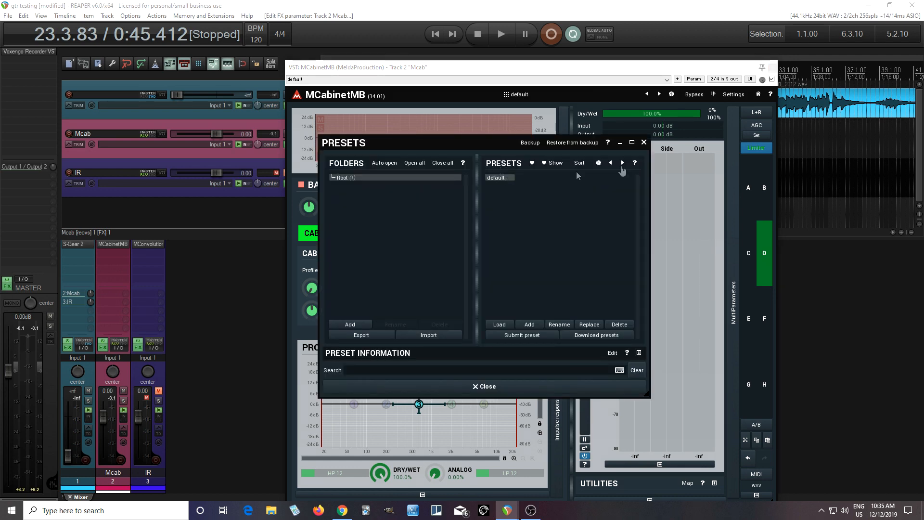
click(644, 142)
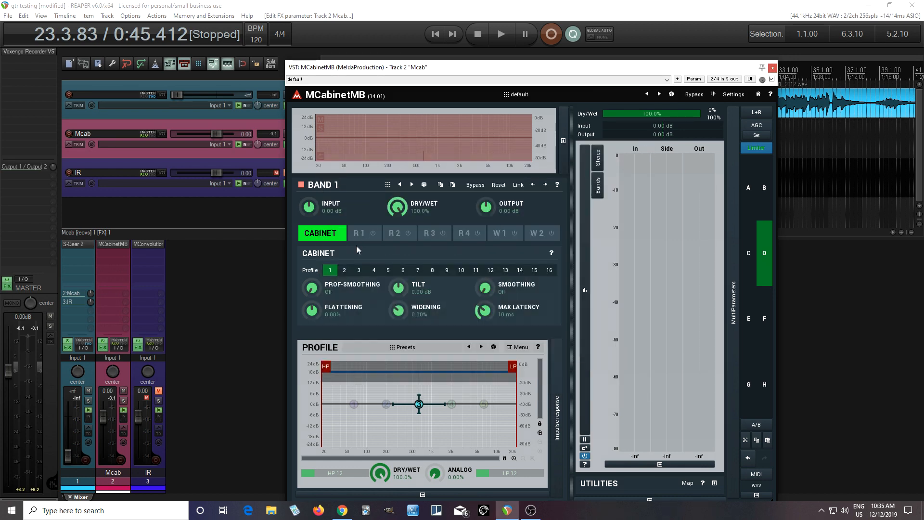
scroll(342, 469, down, 2)
drag(484, 473, 471, 473)
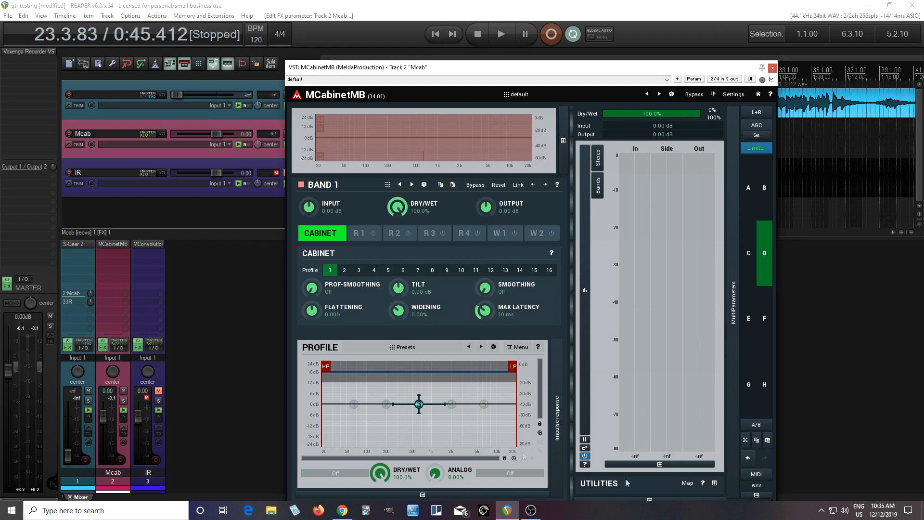
Export the flat band 1 profile of setting D as "blended IR" in the video IRs folder, overwriting the existing file.
click(522, 347)
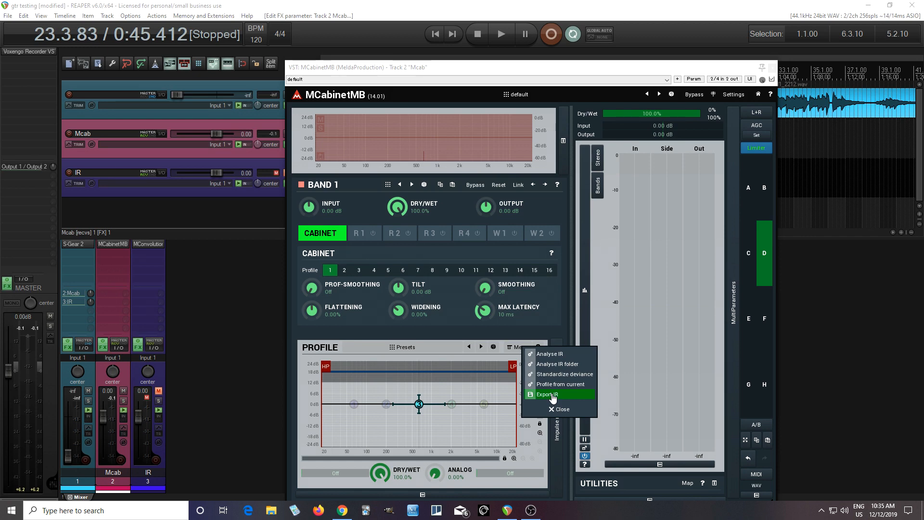
click(532, 394)
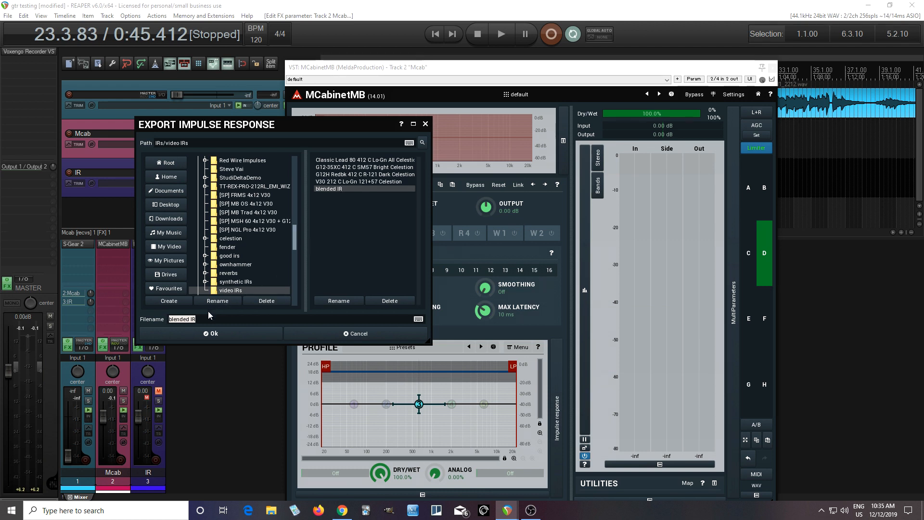
click(227, 333)
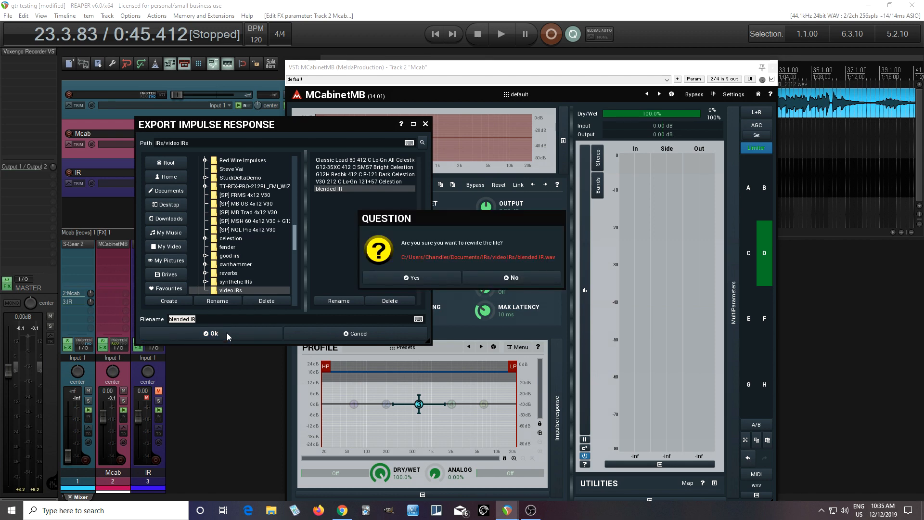
click(389, 279)
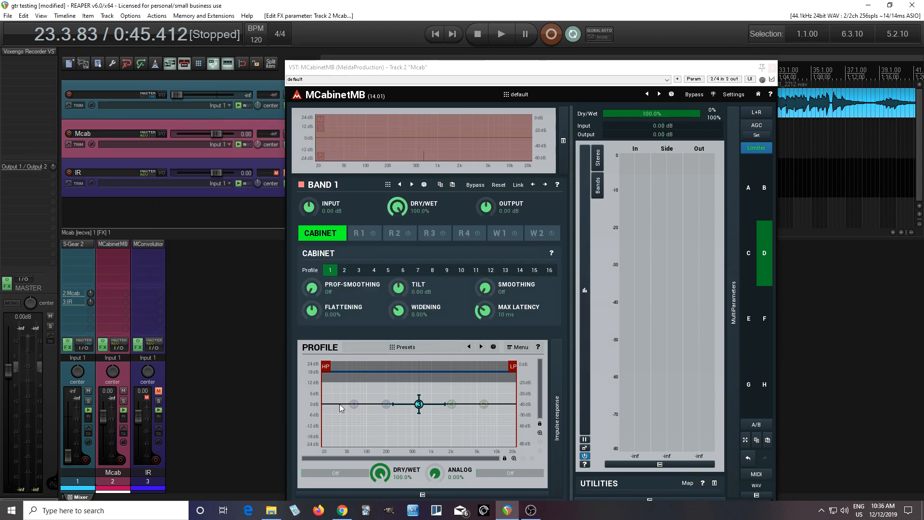
Process blended IR.wav from the video IRs folder in File Explorer through setting C of MCabinetMB, overwriting the original file.
click(272, 514)
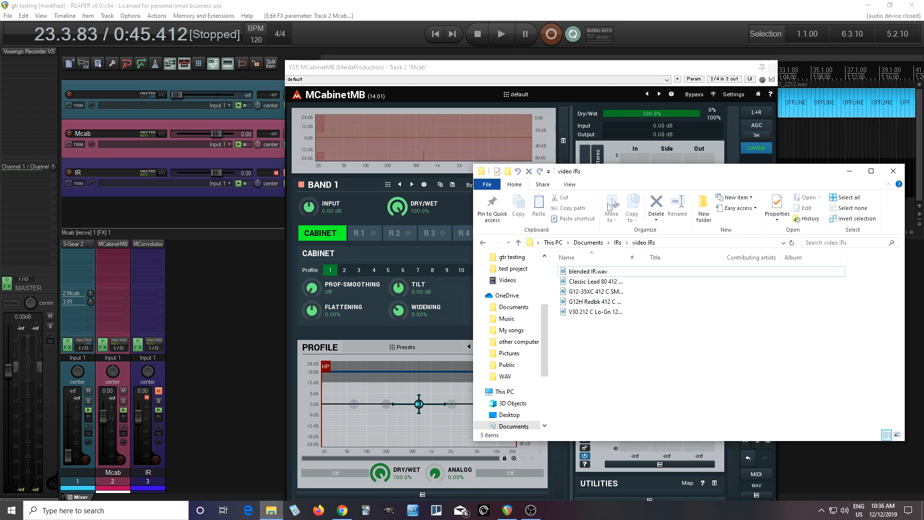
drag(626, 179, 280, 180)
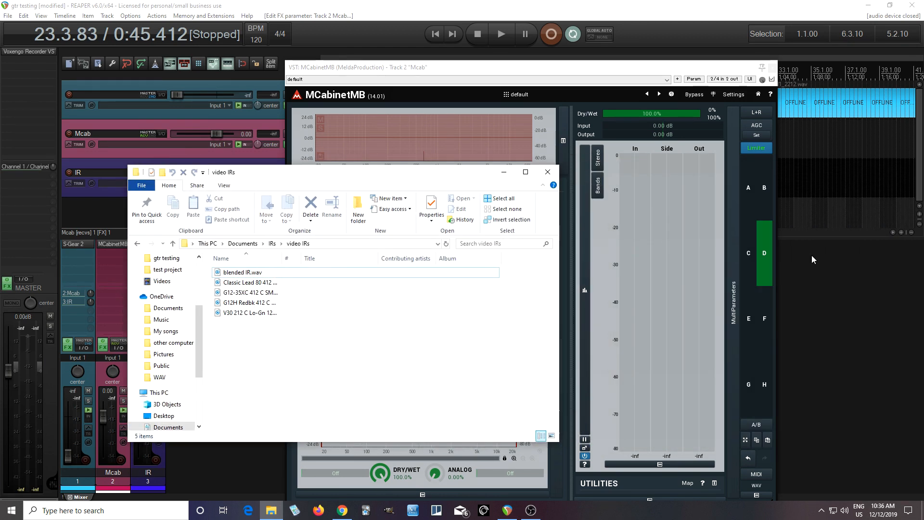
click(756, 258)
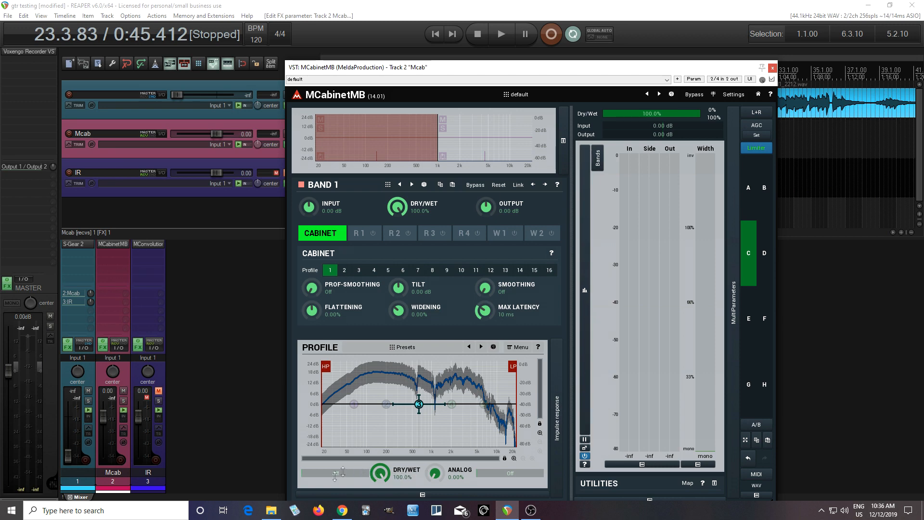
mouse_move(270, 515)
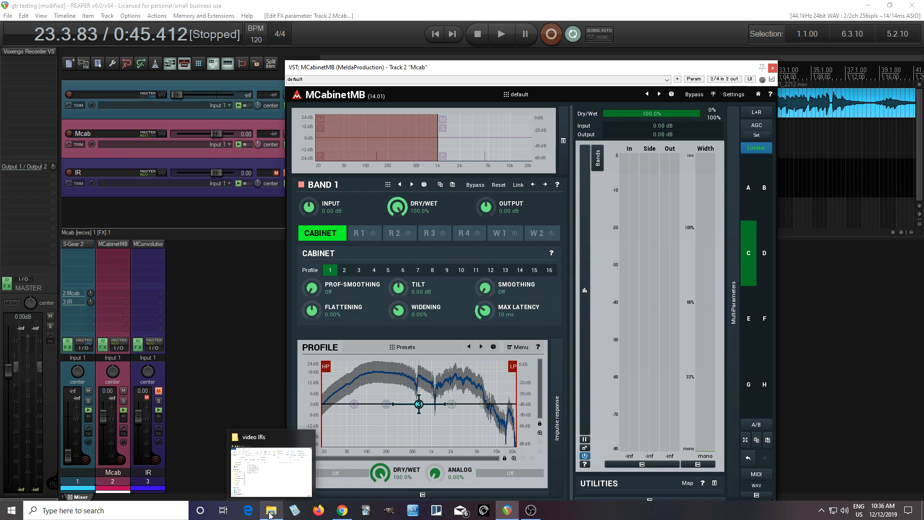
click(272, 476)
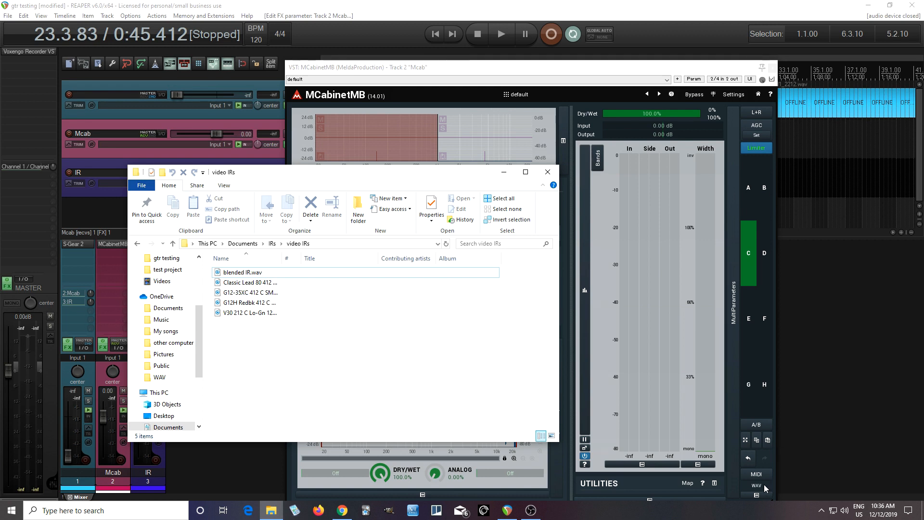
click(254, 273)
drag(254, 273, 759, 489)
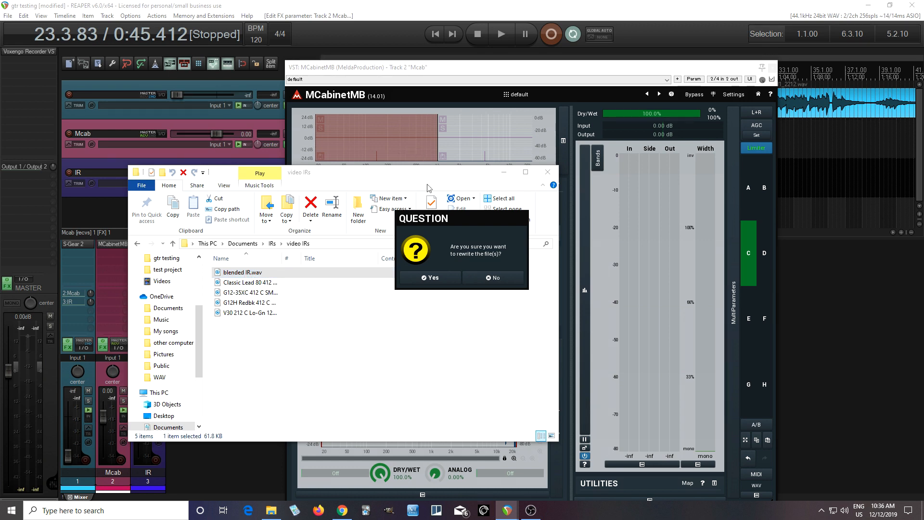
click(431, 279)
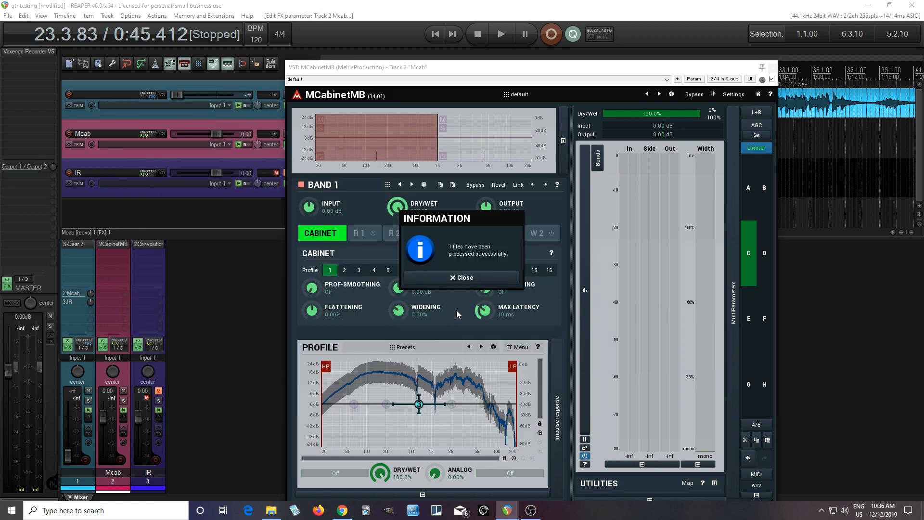
click(460, 278)
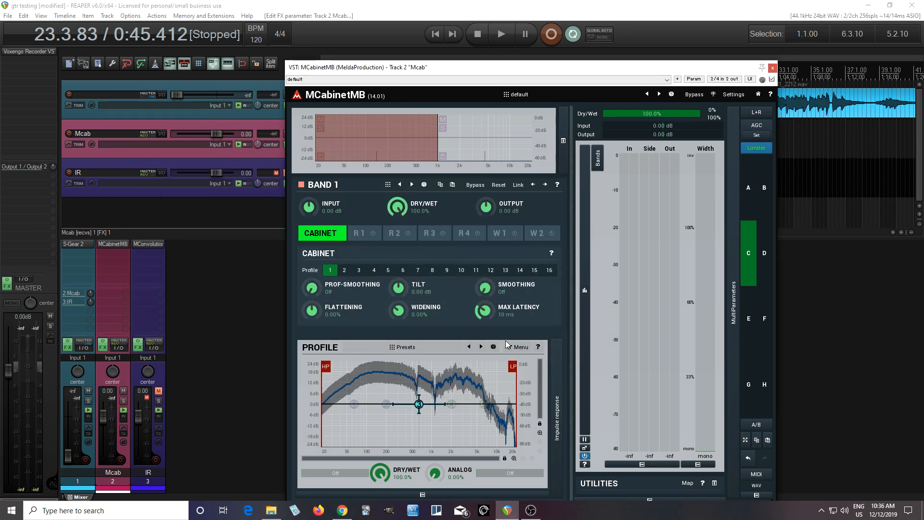
Switch to setting D and analyse blended IR.wav from the video IRs folder into its band 1 profile.
click(764, 254)
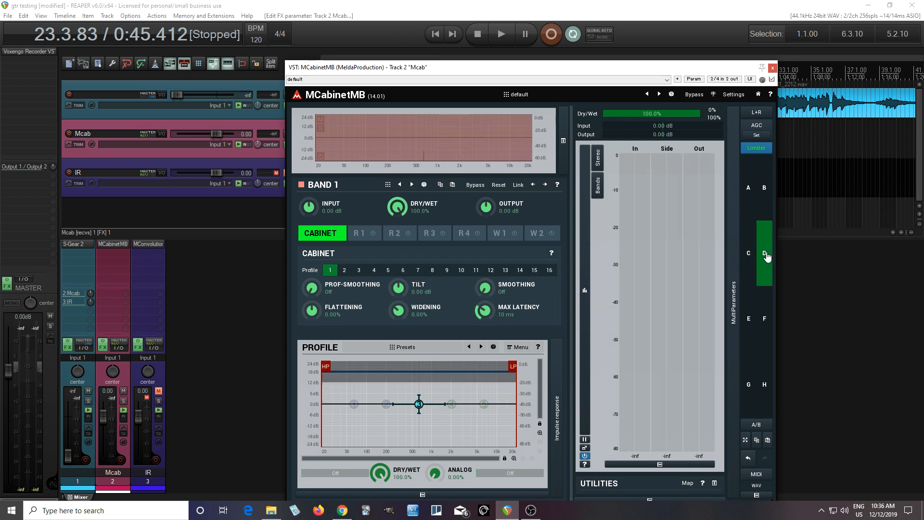
click(527, 348)
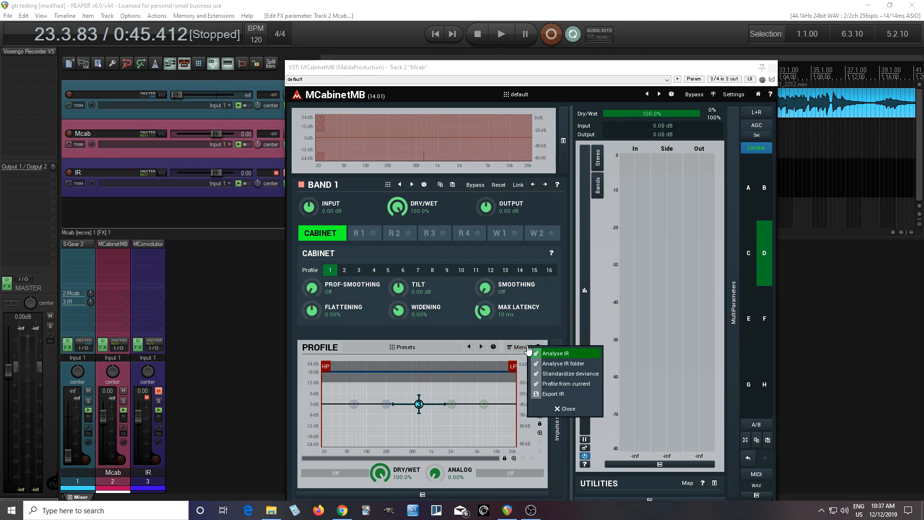
click(553, 356)
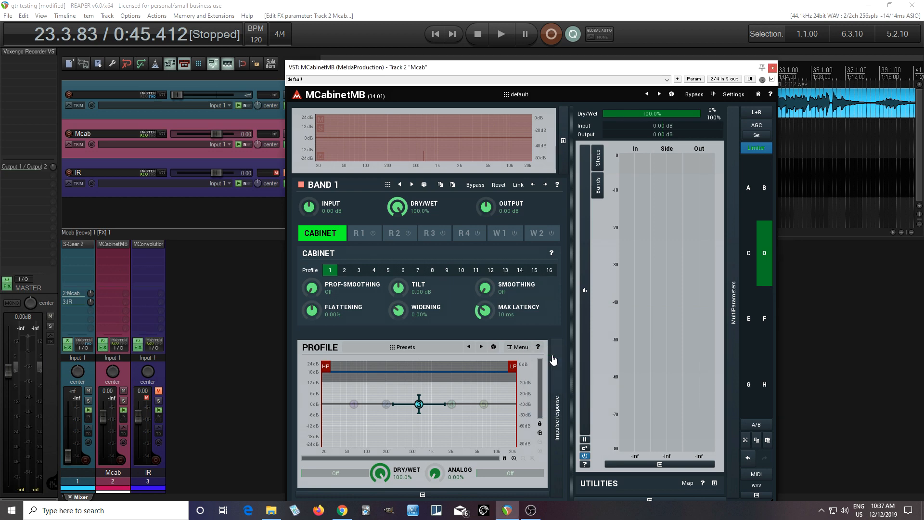
click(754, 128)
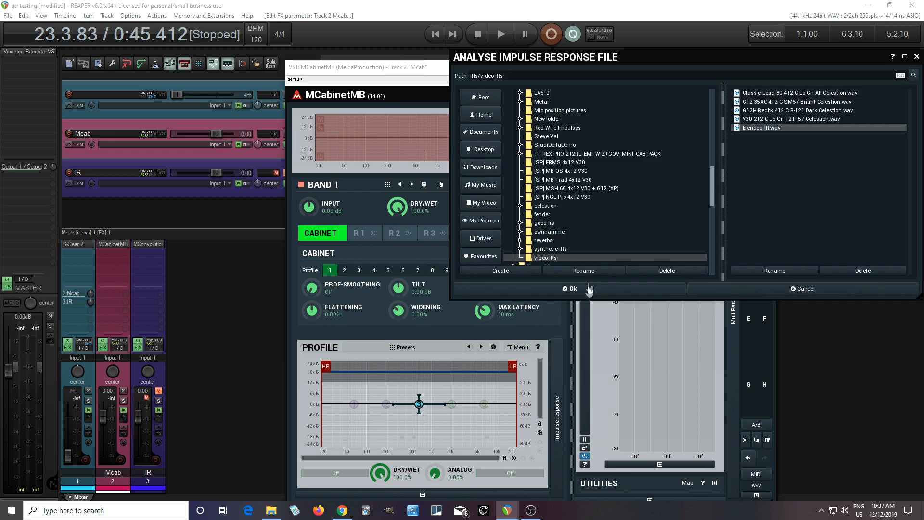
click(570, 289)
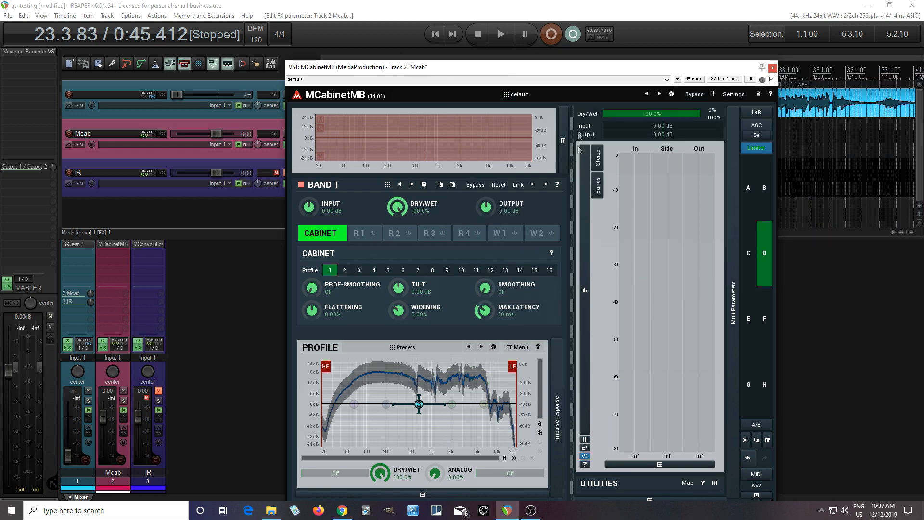
Move the MCabinetMB window off the clips and audition the guitar passage through the two-band blend in setting C.
drag(560, 71, 400, 58)
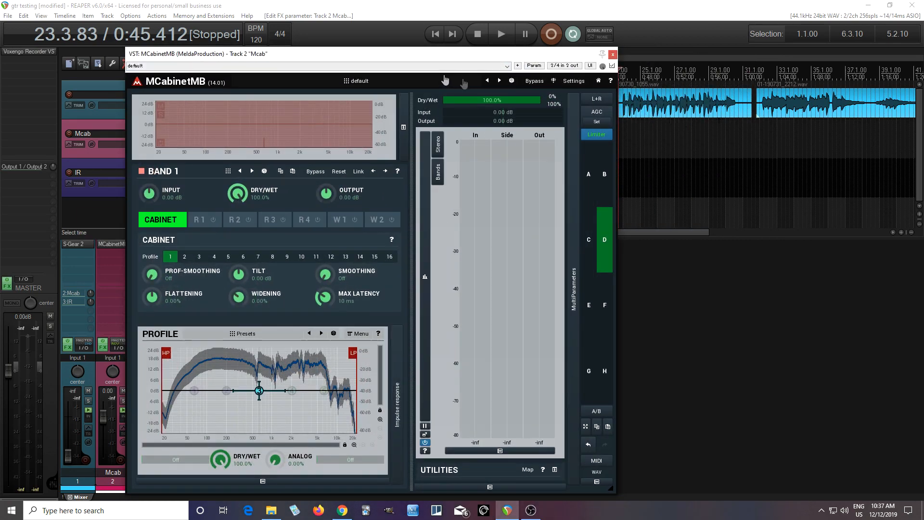
drag(412, 57, 450, 65)
click(621, 251)
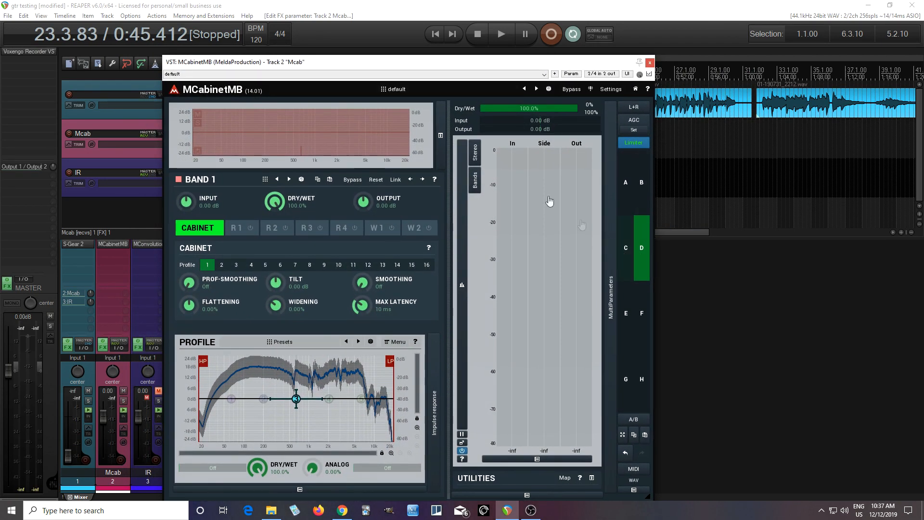
click(500, 33)
click(500, 33)
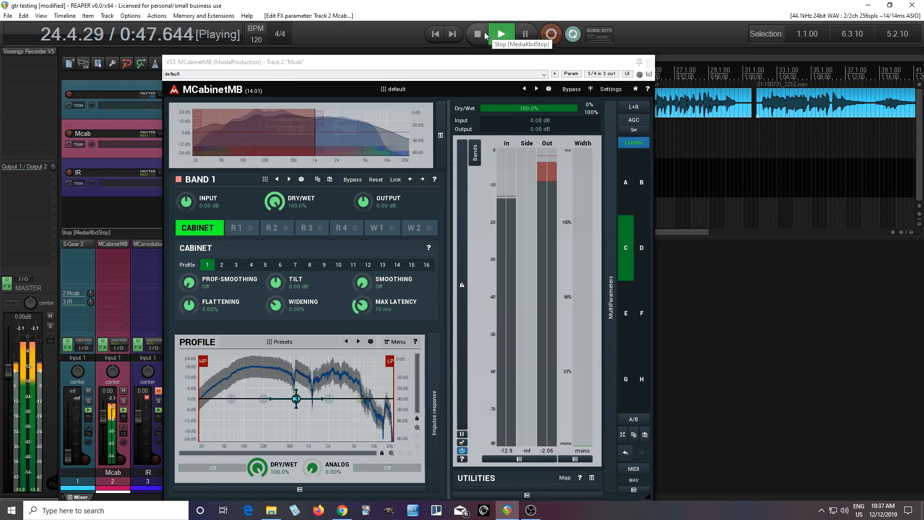
click(485, 34)
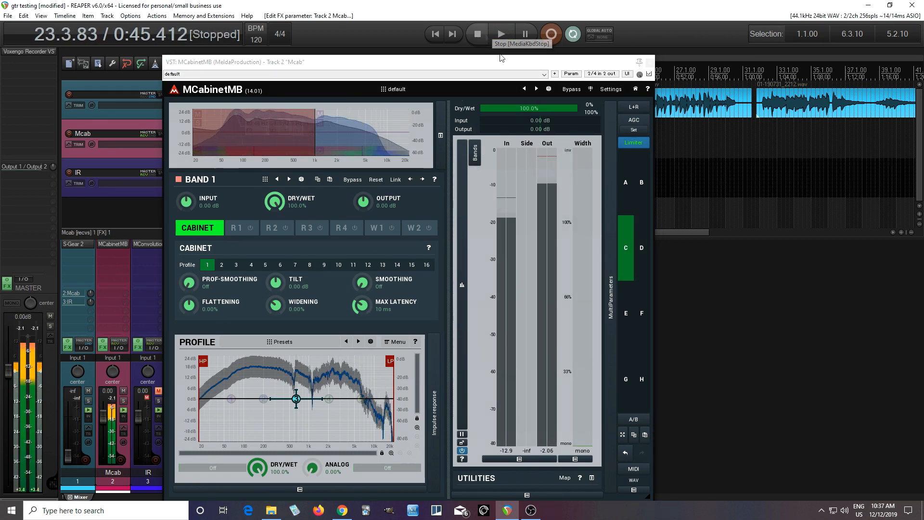
Audition the same guitar passage through the analysed blended IR in setting D and review the profile operations.
click(643, 254)
click(500, 36)
click(501, 36)
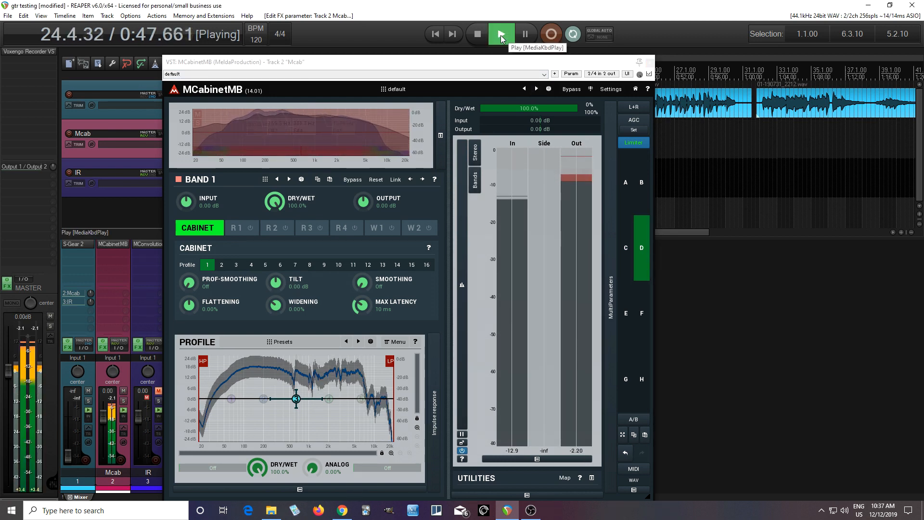
click(476, 35)
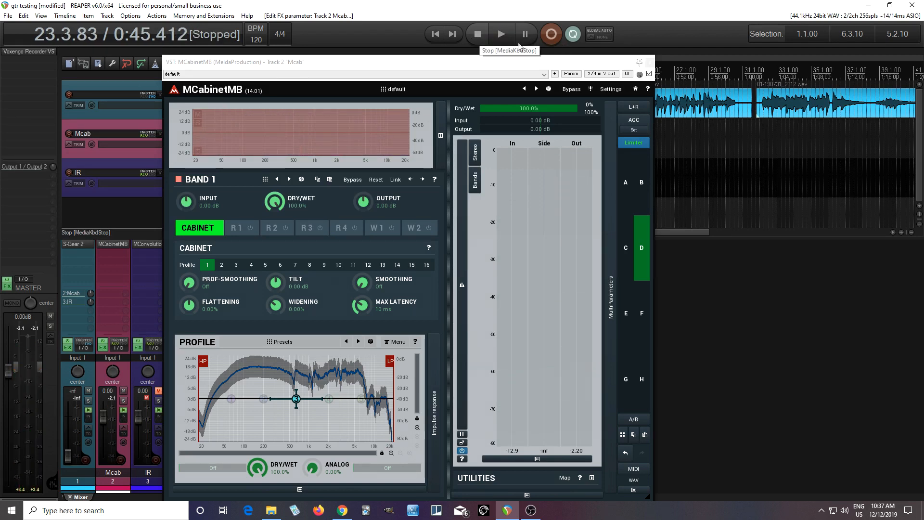
click(403, 342)
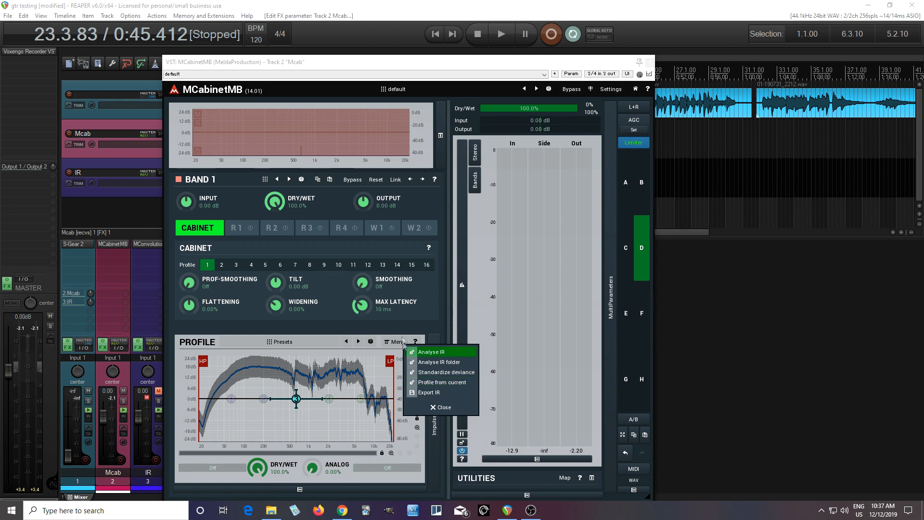
click(403, 318)
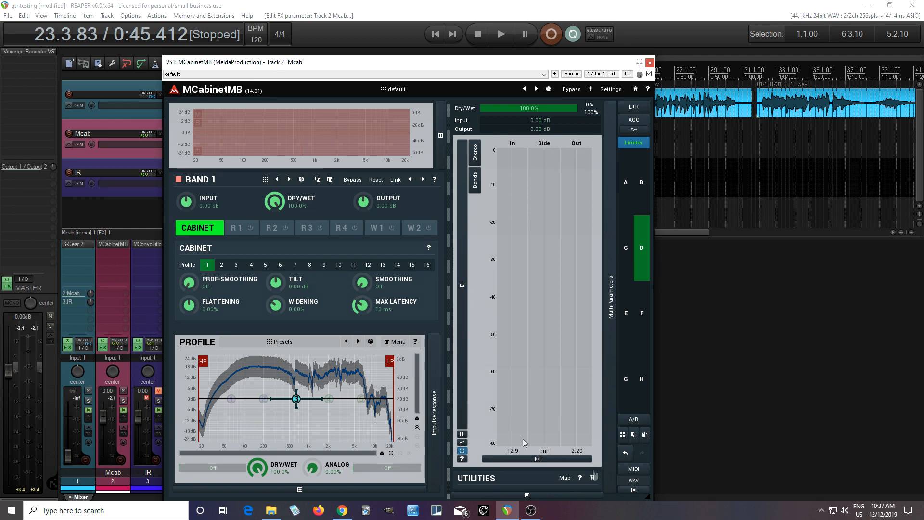
Return to setting C and change the crossover type of its two bands to Level in the band 2 configuration.
click(625, 248)
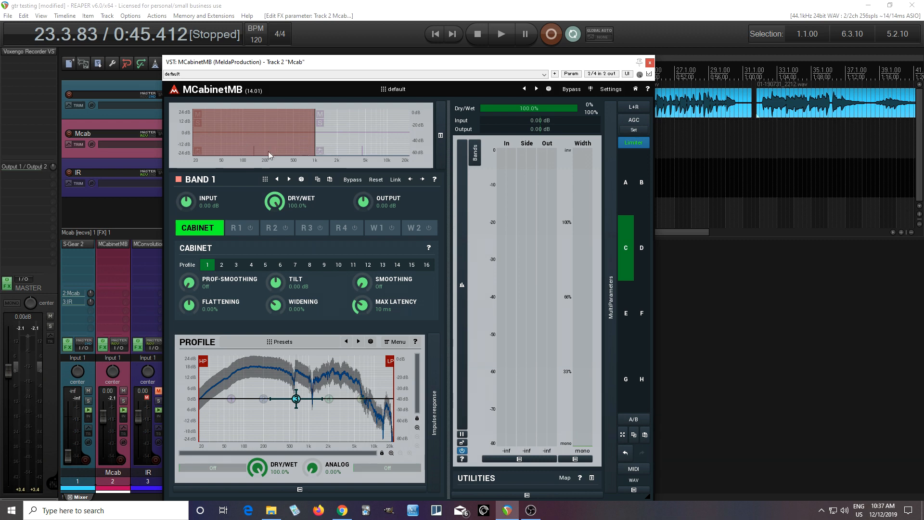
mouse_move(253, 153)
mouse_down()
mouse_move(205, 151)
mouse_move(241, 150)
mouse_up()
right_click(333, 150)
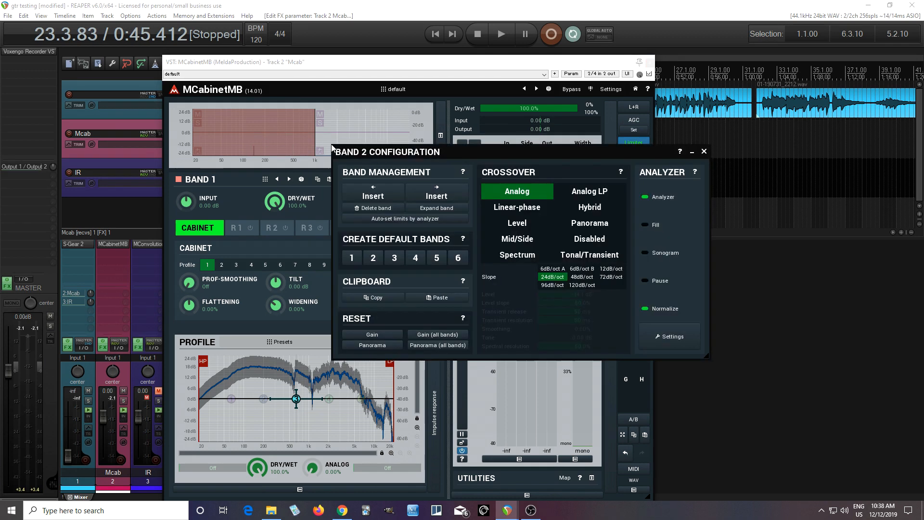
click(532, 226)
mouse_move(586, 298)
mouse_down()
mouse_move(570, 295)
mouse_move(583, 296)
mouse_up()
click(705, 152)
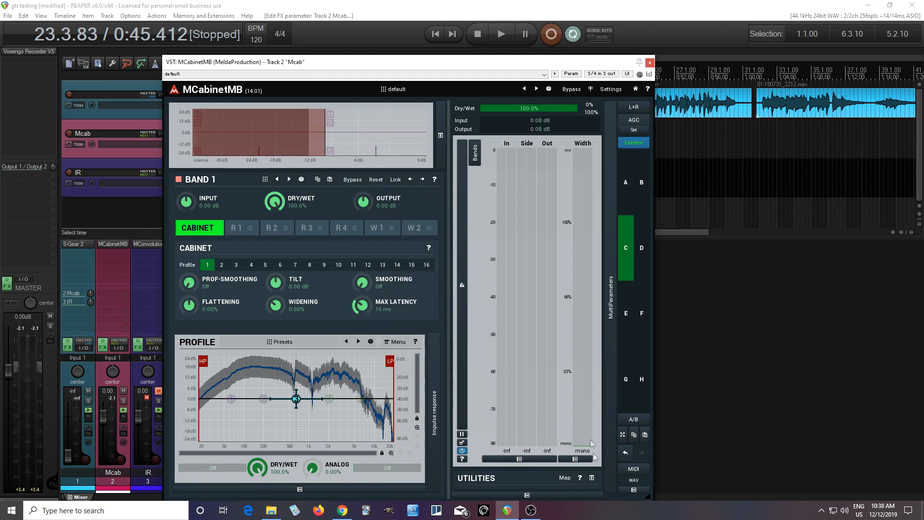
Expand the Utilities section and examine the shape, rate and parameter options of modulator 1.
click(592, 478)
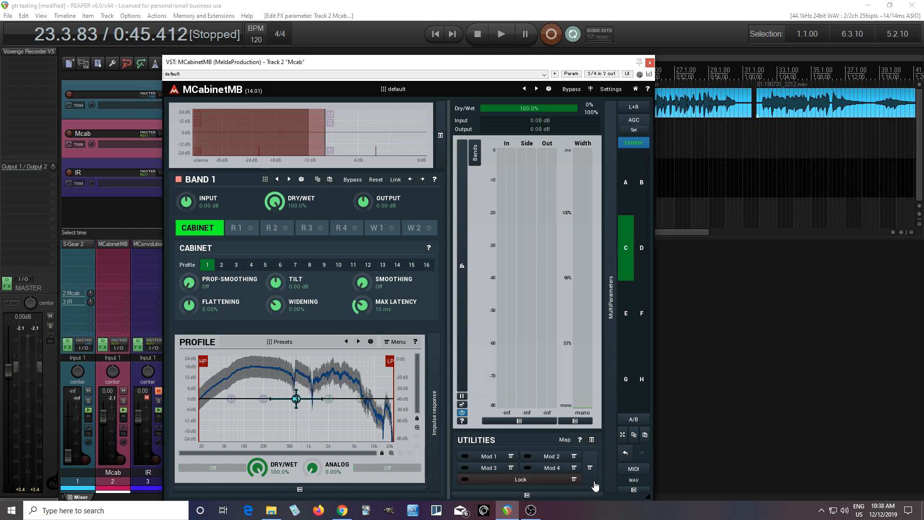
click(500, 457)
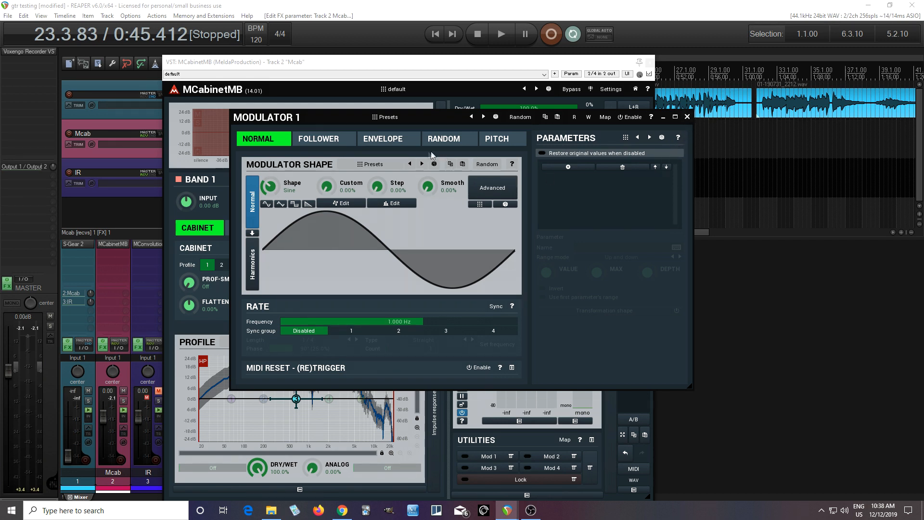
click(687, 116)
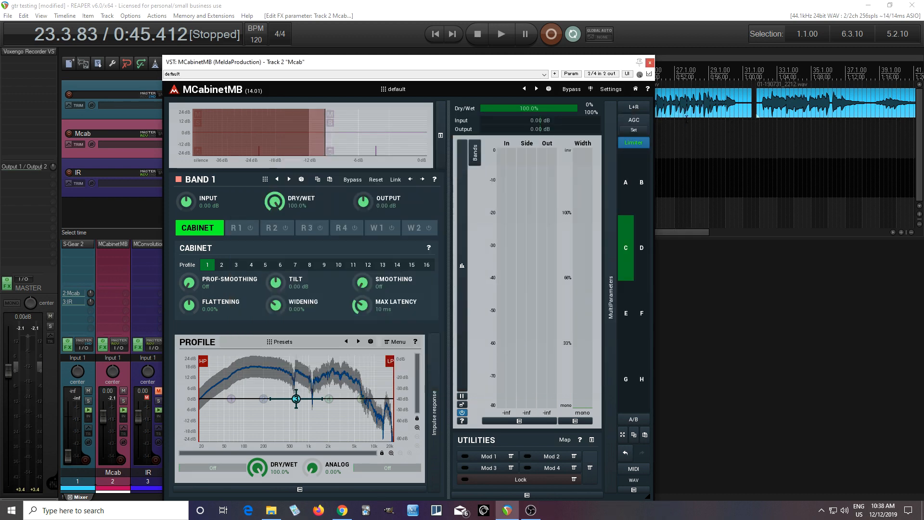